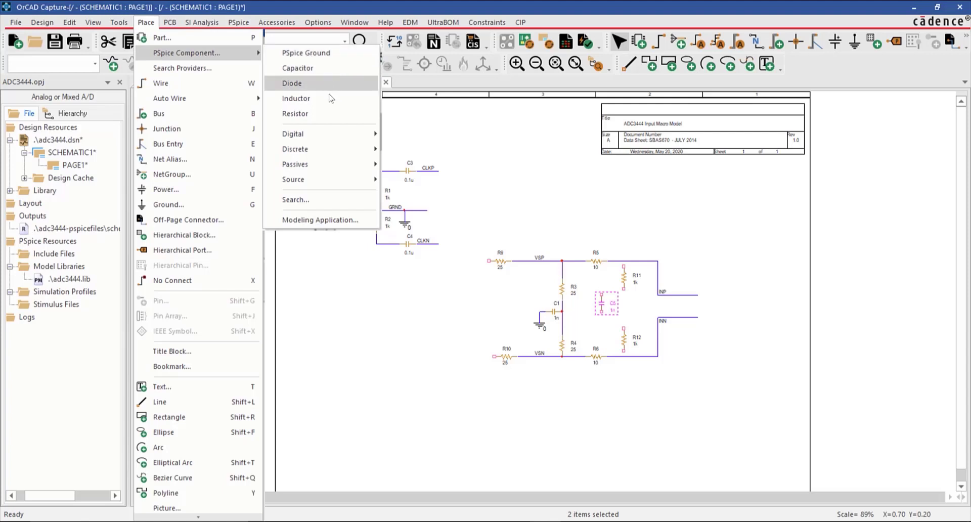
Step: Place a PSpice inductor parallel to capacitor C5, between resistors R11 and R12
{"action": "left_click", "coordinate": [297, 98]}
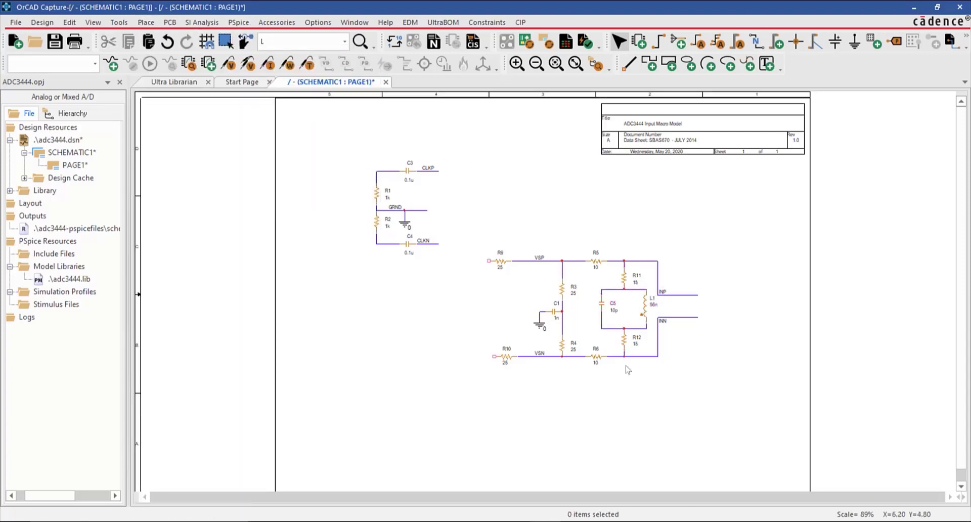
Step: Search the PSpice part library for "gain" across all categories
{"action": "left_click", "coordinate": [146, 22]}
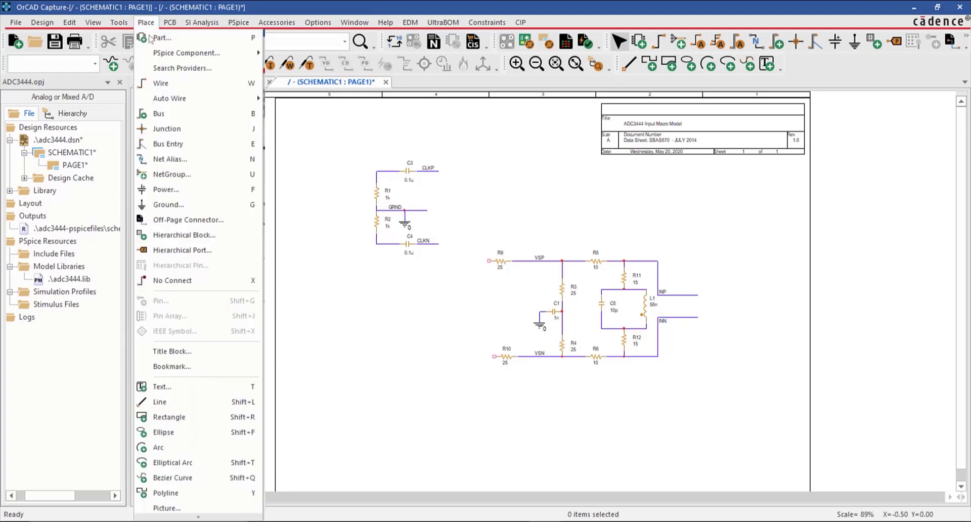
{"action": "mouse_move", "coordinate": [186, 53]}
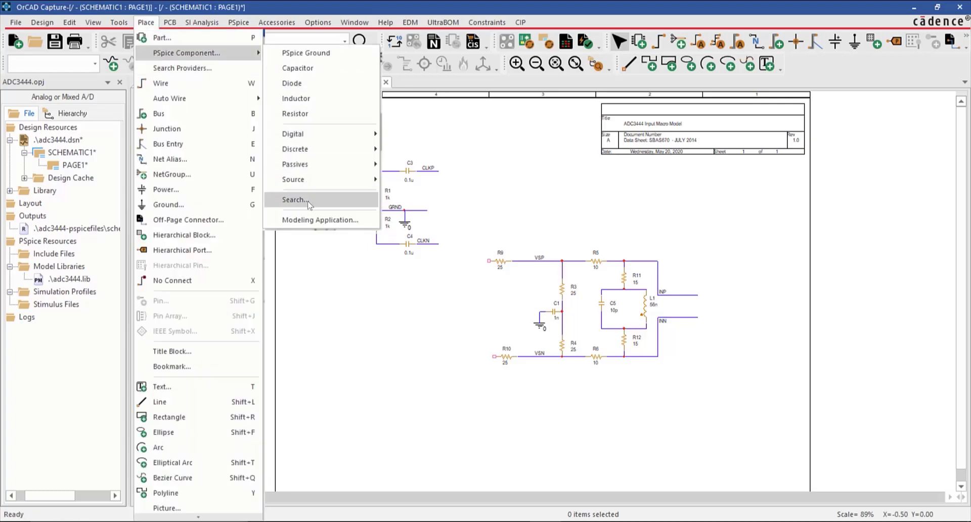
{"action": "left_click", "coordinate": [295, 200]}
{"action": "scroll", "coordinate": [839, 213], "scroll_direction": "down", "scroll_amount": 3}
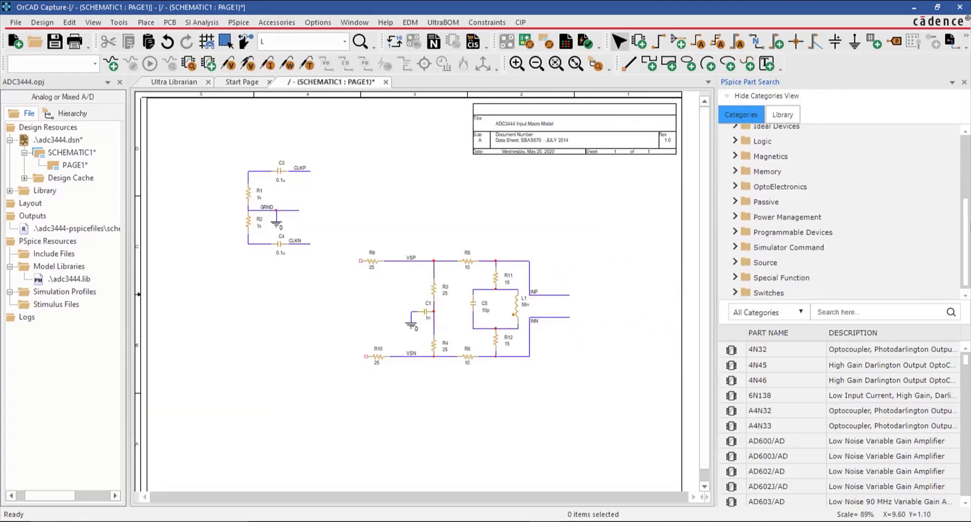
{"action": "left_click", "coordinate": [865, 311]}
{"action": "type", "text": "gain"}
Step: Place two GAIN2 blocks, one in line with R9 and one with R10, and close the part search
{"action": "left_click_drag", "start_coordinate": [967, 360], "coordinate": [968, 437]}
{"action": "left_click", "coordinate": [808, 398]}
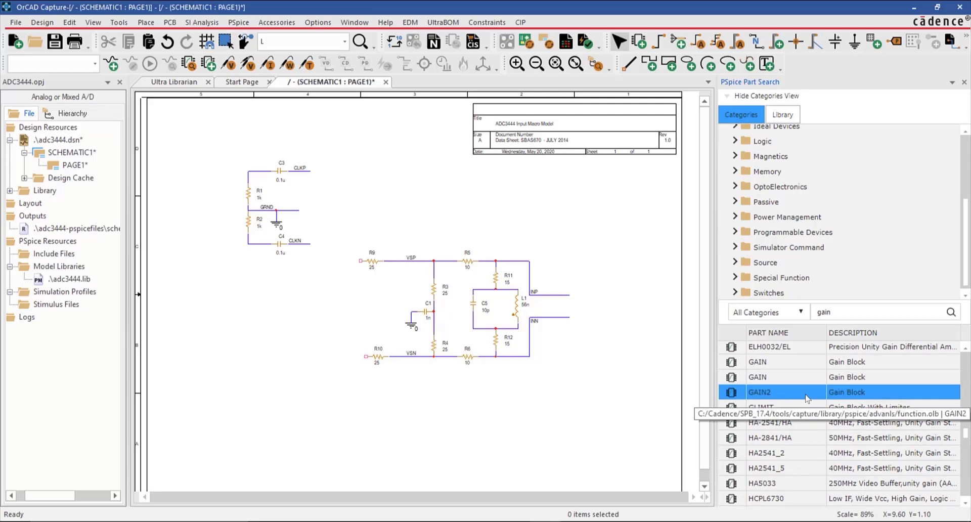
{"action": "double_click", "coordinate": [807, 397]}
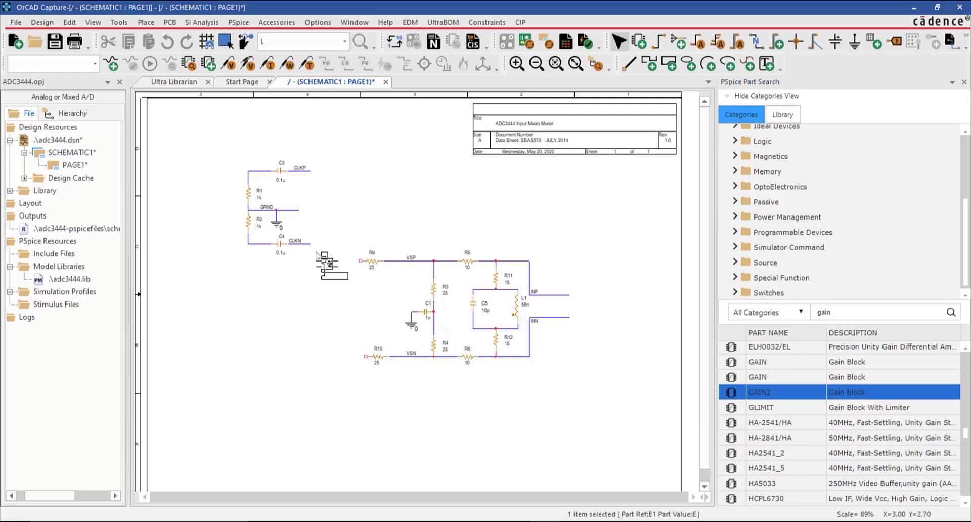
{"action": "left_click", "coordinate": [314, 253]}
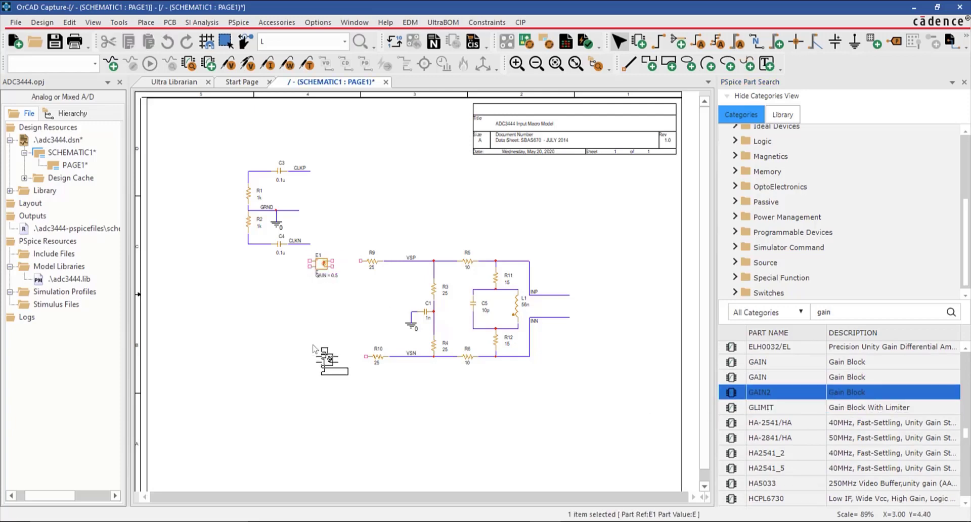
{"action": "left_click", "coordinate": [318, 344]}
{"action": "key", "text": "Escape"}
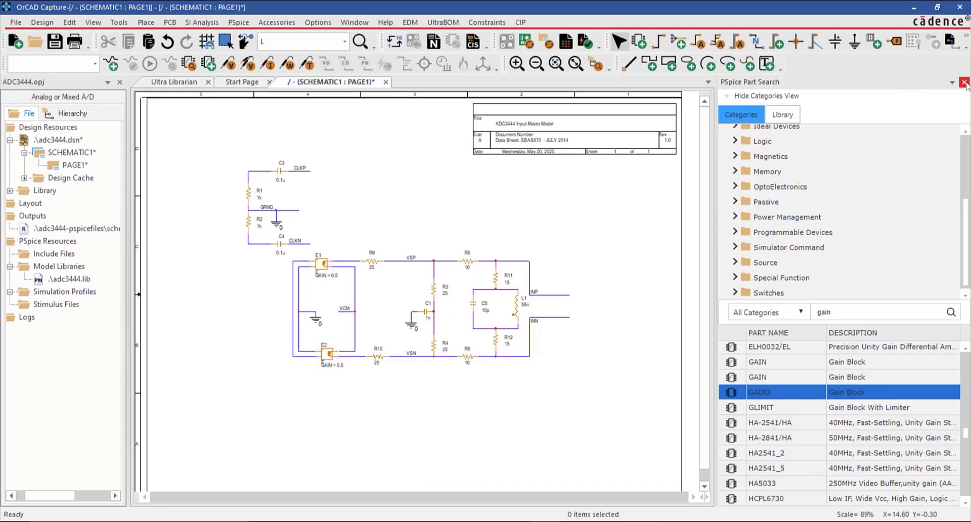
{"action": "left_click", "coordinate": [965, 84]}
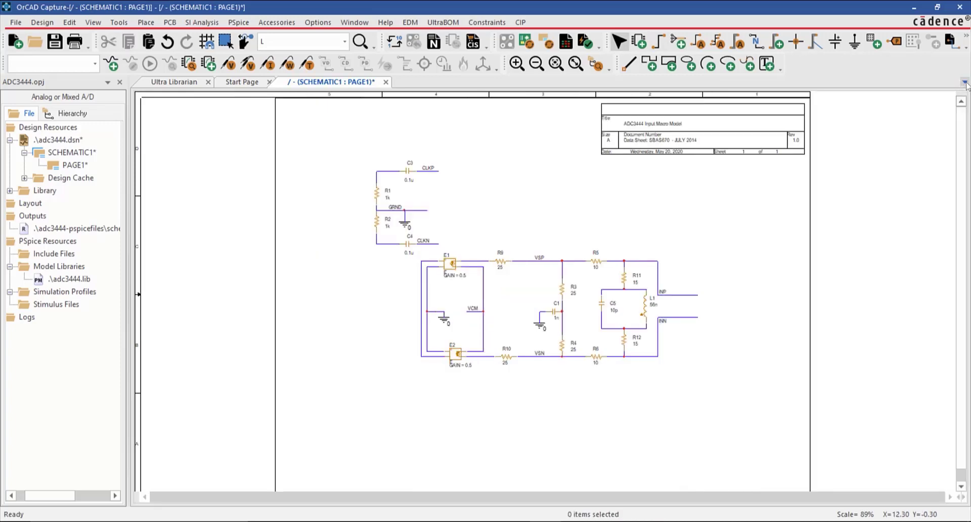
Step: Open the Independent Sources modeling application for PSpice components
{"action": "left_click", "coordinate": [146, 22]}
{"action": "mouse_move", "coordinate": [216, 52]}
{"action": "left_click", "coordinate": [324, 219]}
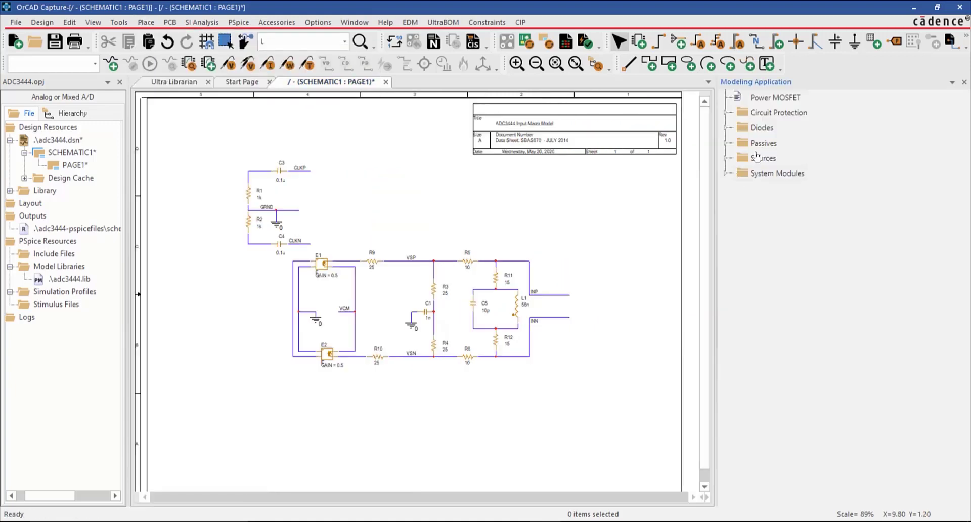
{"action": "left_click", "coordinate": [727, 158]}
{"action": "left_click", "coordinate": [759, 173]}
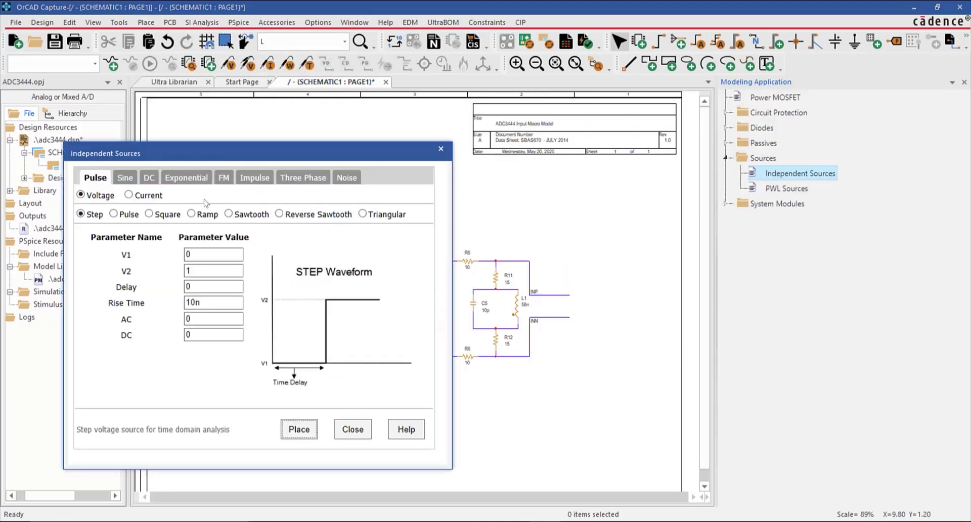
Step: Place a sine voltage source with VAMPL 2 and frequency 70e6 beside the two gain blocks
{"action": "left_click", "coordinate": [123, 177]}
{"action": "left_click", "coordinate": [204, 250]}
{"action": "key", "text": "Tab"}
{"action": "type", "text": "2"}
{"action": "key", "text": "Tab"}
{"action": "type", "text": "70e6"}
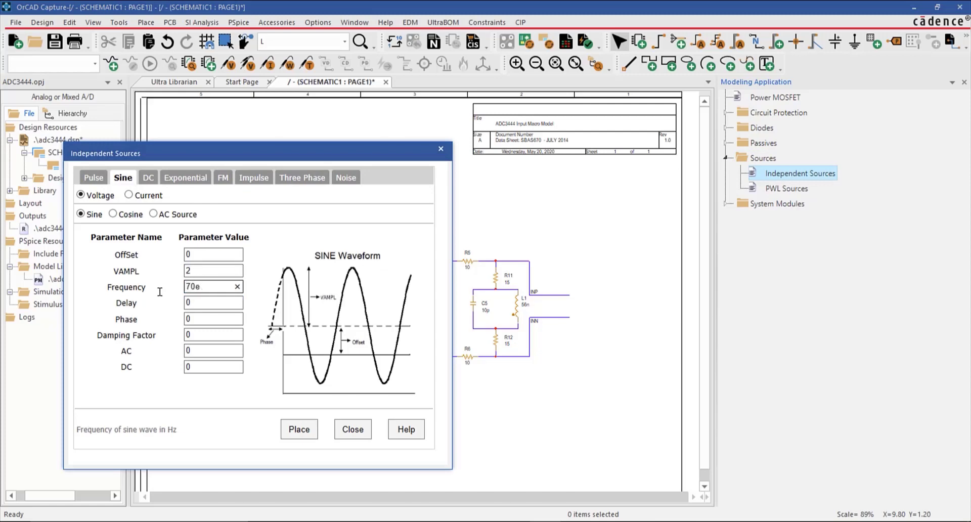
{"action": "left_click", "coordinate": [299, 429]}
{"action": "left_click", "coordinate": [266, 296]}
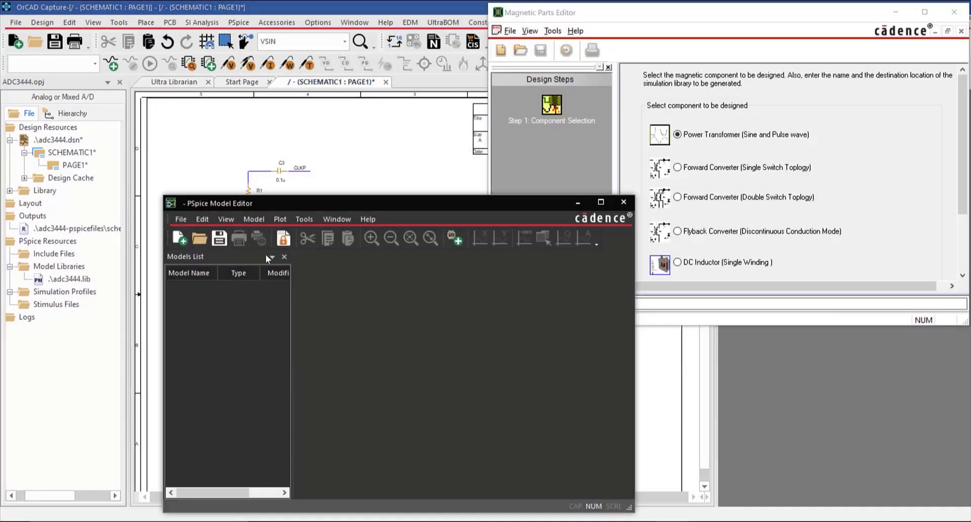
Step: In PSpice Model Editor, view the device types offered for a new characteristic-curve model, and dismiss the dialog without creating one
{"action": "left_click", "coordinate": [254, 219]}
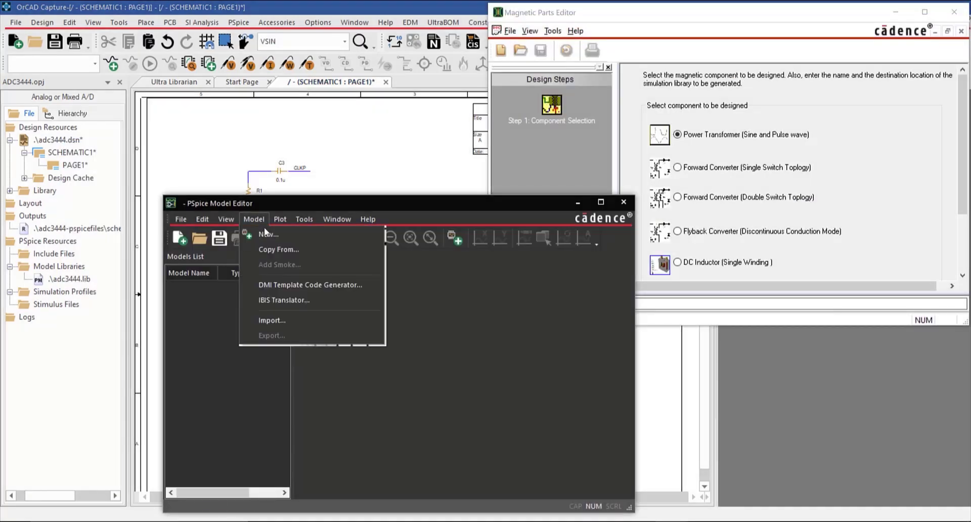
{"action": "left_click", "coordinate": [266, 232]}
{"action": "left_click", "coordinate": [392, 339]}
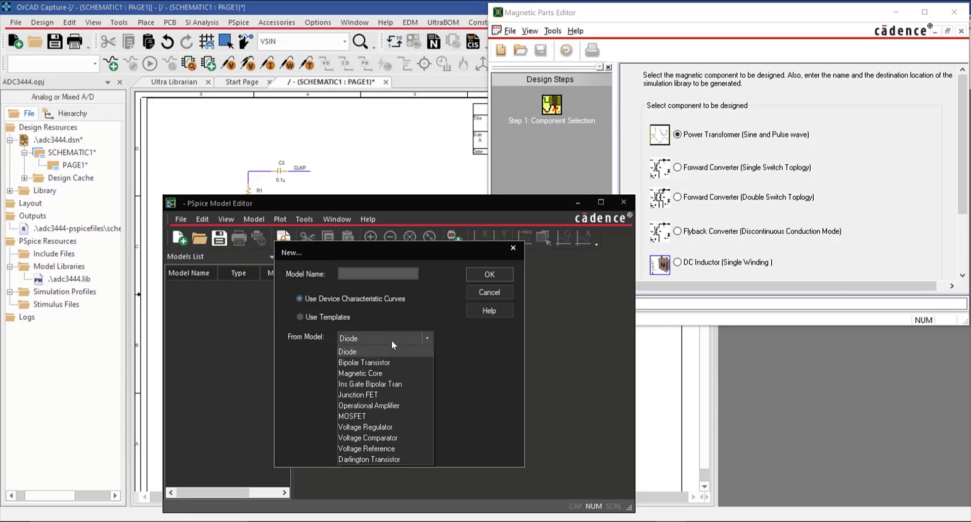
{"action": "left_click", "coordinate": [392, 340]}
{"action": "left_click", "coordinate": [491, 290]}
Step: Import the ADC3444.lib model library with the Model Import Wizard, using ADC3444.olb as the destination symbol library
{"action": "left_click", "coordinate": [180, 219]}
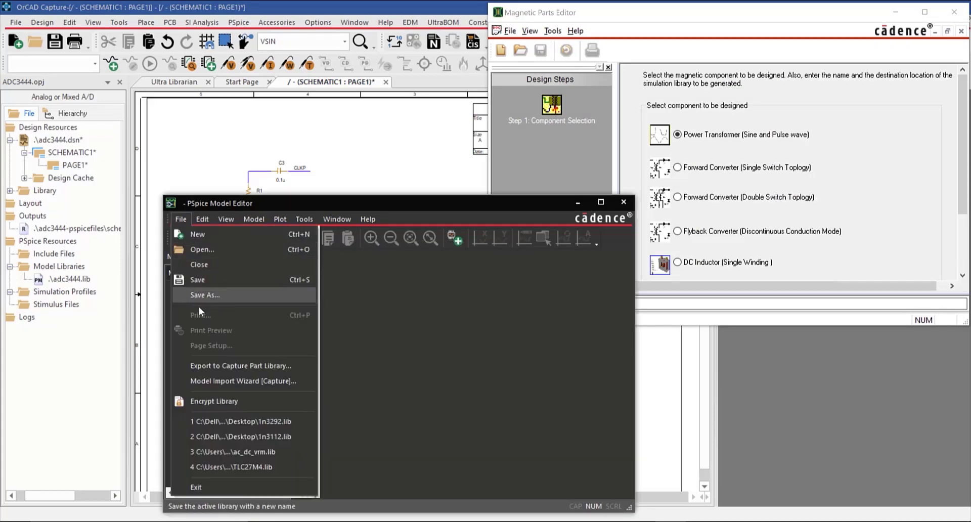
{"action": "left_click", "coordinate": [213, 383]}
{"action": "left_click", "coordinate": [644, 281]}
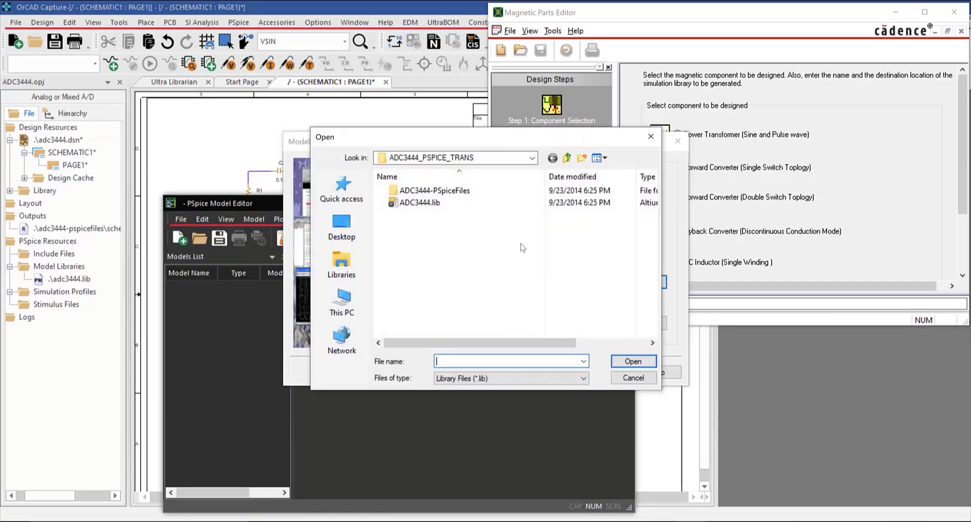
{"action": "left_click", "coordinate": [435, 203]}
{"action": "left_click", "coordinate": [633, 361]}
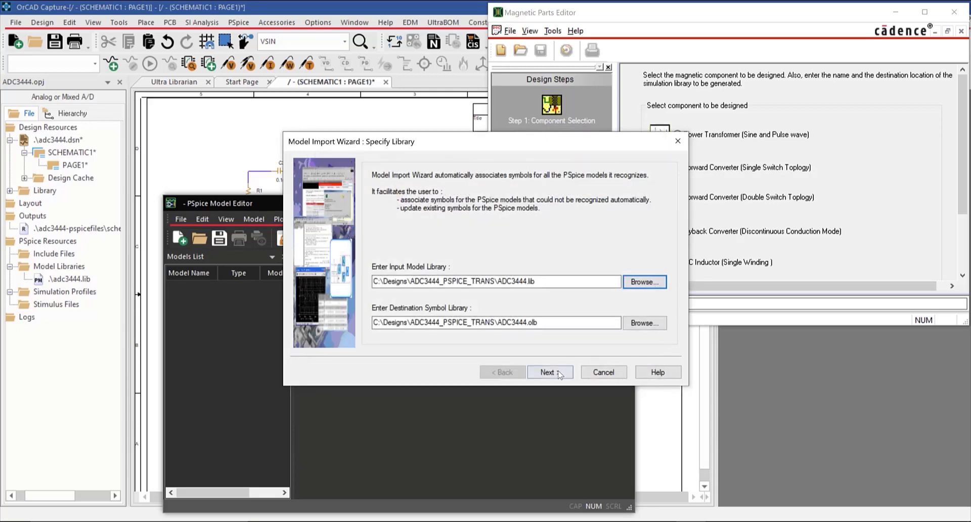
{"action": "left_click", "coordinate": [549, 373]}
{"action": "left_click", "coordinate": [548, 372]}
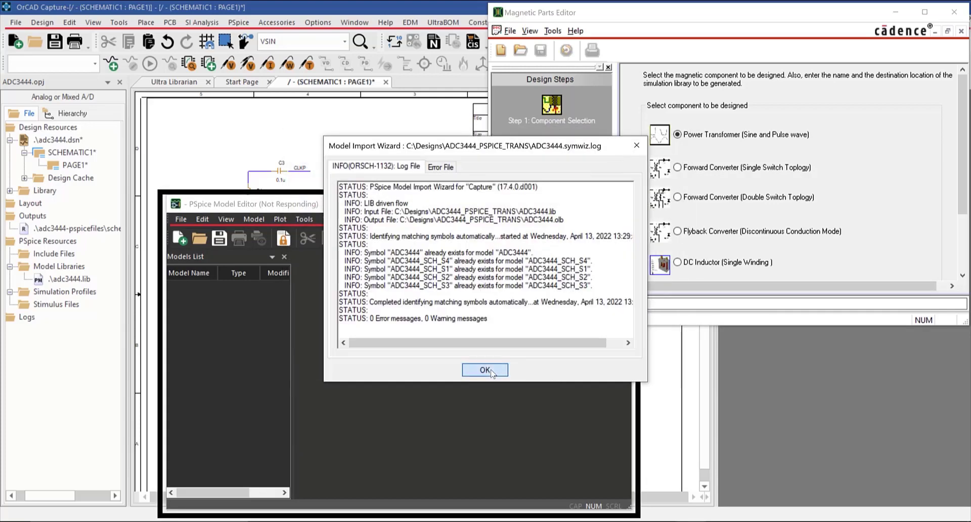
{"action": "left_click", "coordinate": [484, 370]}
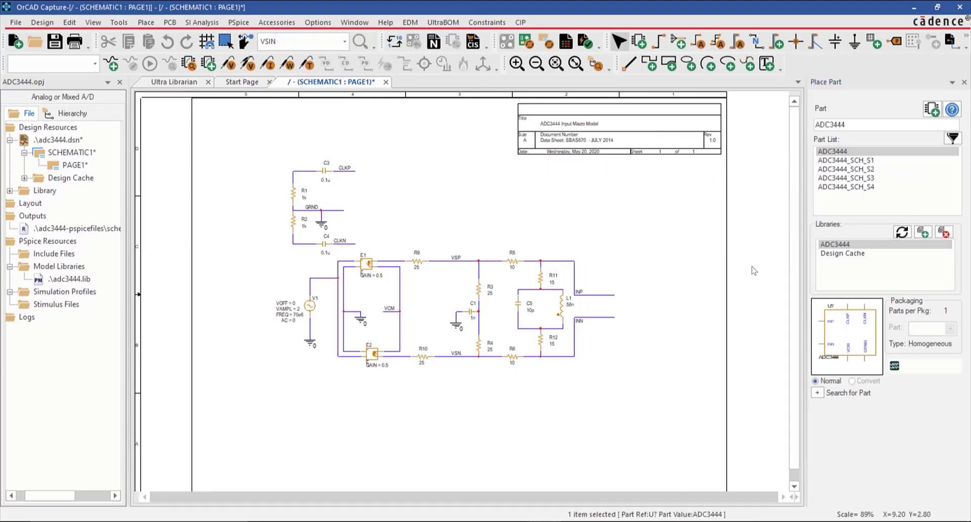
Step: In OrCAD Capture, place the ADC3444 part at the ends of the INP and INN wires
{"action": "left_click", "coordinate": [631, 289]}
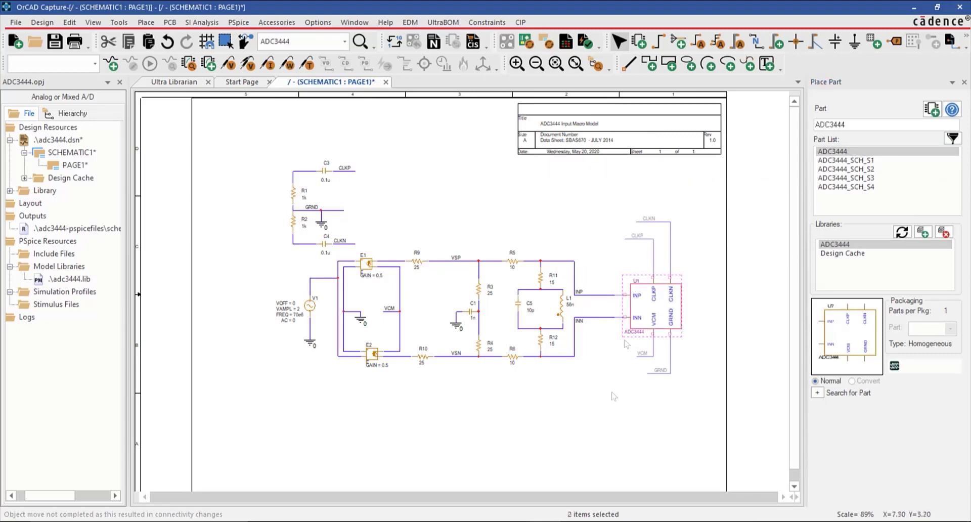
{"action": "left_click", "coordinate": [613, 393]}
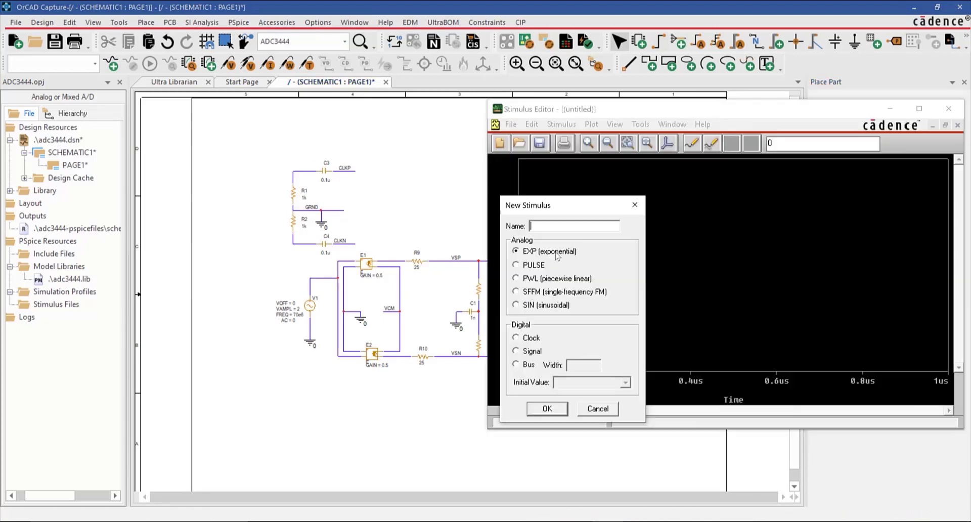
Step: In Stimulus Editor, create a sinusoidal stimulus SIN1 with offset 0, amplitude 2 and frequency 70e6
{"action": "left_click", "coordinate": [516, 305]}
{"action": "left_click", "coordinate": [547, 406]}
{"action": "left_click", "coordinate": [616, 241]}
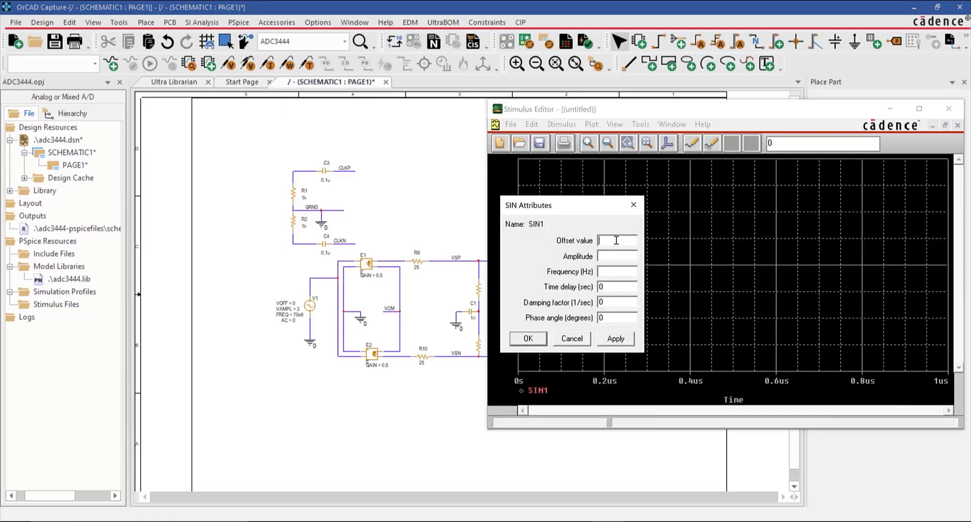
{"action": "type", "text": "0"}
{"action": "left_click", "coordinate": [617, 257]}
{"action": "type", "text": "2"}
{"action": "left_click", "coordinate": [618, 273]}
{"action": "type", "text": "70e6"}
{"action": "left_click", "coordinate": [630, 339]}
Step: Set the SIN1 stimulus amplitude to 1.5 and its frequency to 125e6 Hz, and apply the values
{"action": "double_click", "coordinate": [613, 251]}
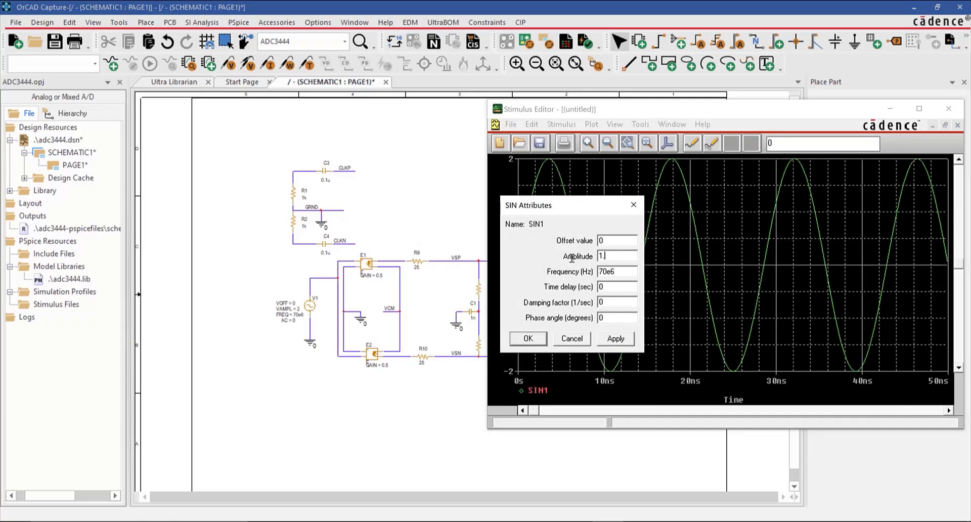
{"action": "type", "text": "1.5"}
{"action": "left_click_drag", "start_coordinate": [622, 273], "coordinate": [587, 273]}
{"action": "type", "text": "17.5e6"}
{"action": "left_click", "coordinate": [616, 338]}
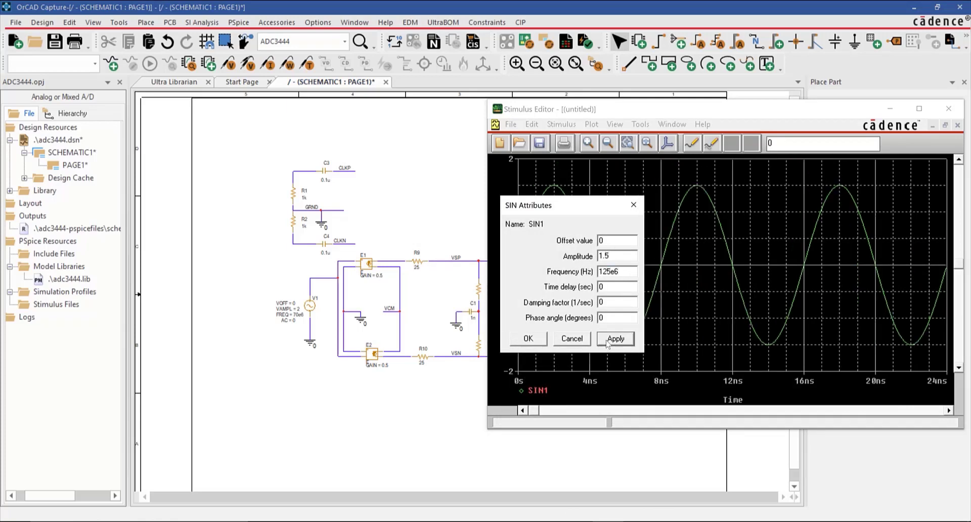
Step: In OrCAD Capture, place a sine voltage source with VAMPL 1.5 and frequency 125e6 across the R1–R2 clock network
{"action": "left_click", "coordinate": [221, 197]}
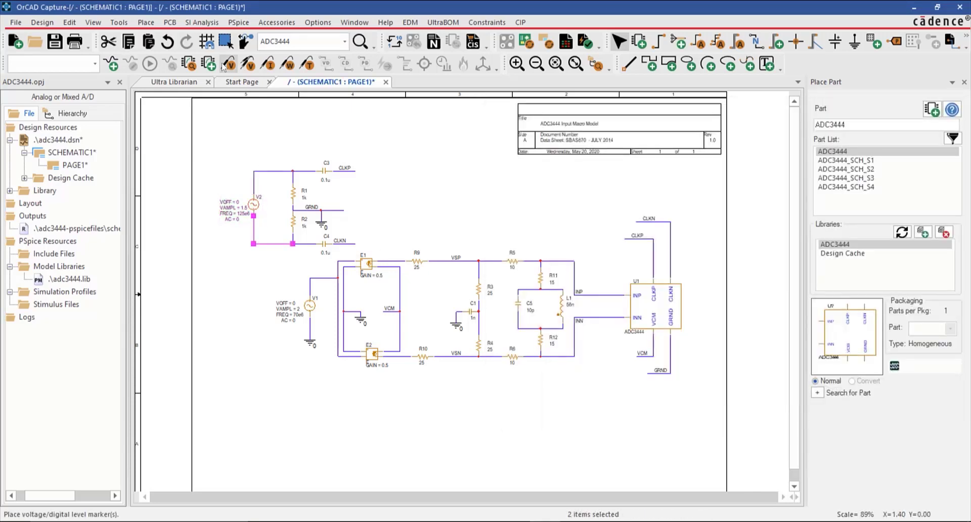
Step: Place voltage markers on the INP and INN nets at the ADC3444 inputs
{"action": "left_click", "coordinate": [589, 178]}
{"action": "left_click", "coordinate": [592, 296]}
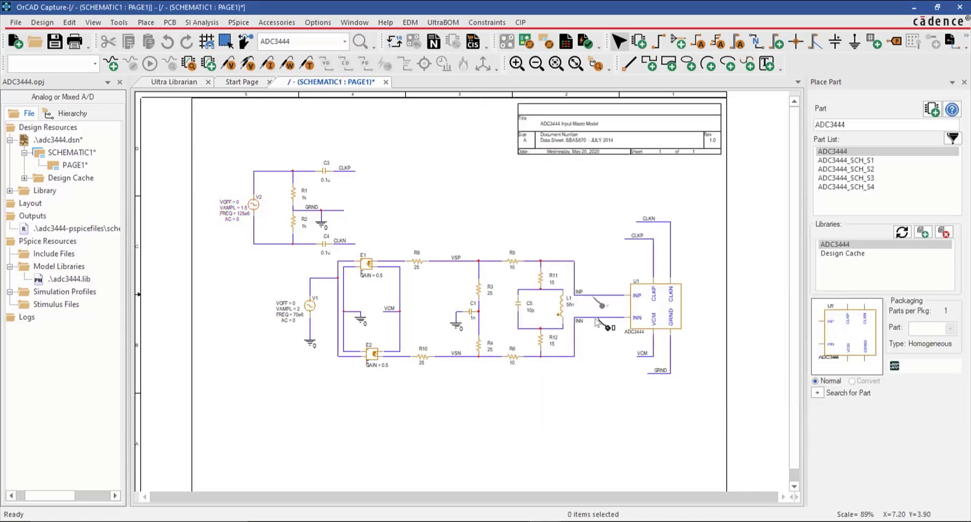
{"action": "left_click", "coordinate": [597, 321]}
Step: Create a new simulation profile named TRAN1 for SCHEMATIC1
{"action": "left_click", "coordinate": [112, 63]}
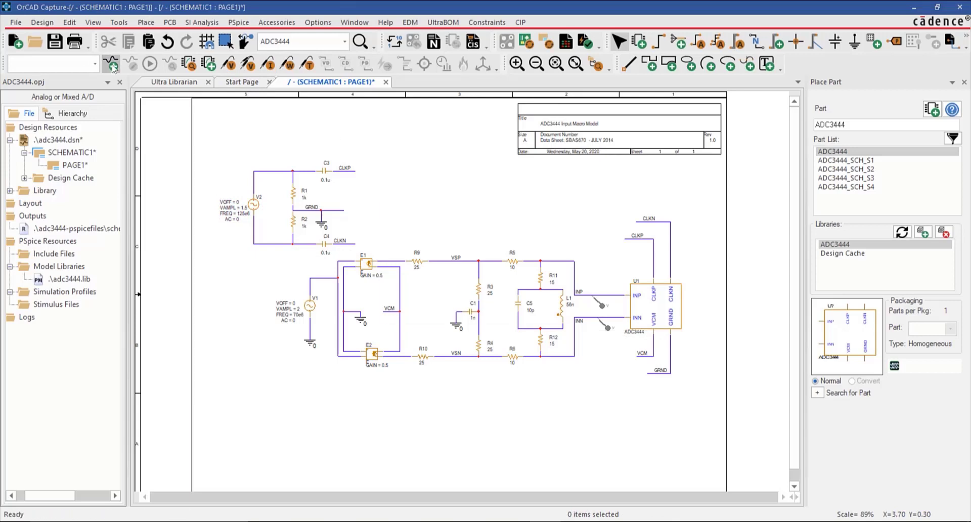
{"action": "type", "text": "TRAN1"}
{"action": "left_click", "coordinate": [561, 238]}
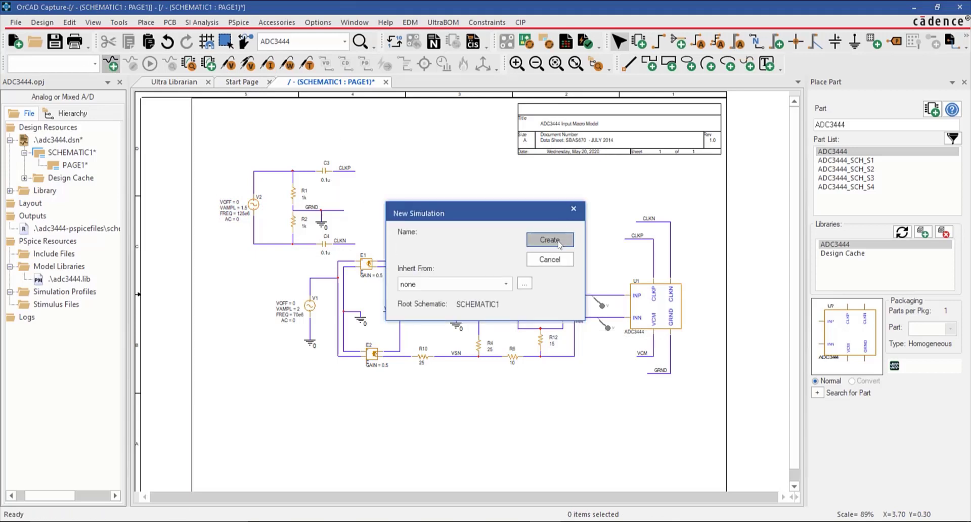
Step: Review the available analysis types and the parametric sweep, temperature, bias point, check point and restart options of the TRAN1 profile
{"action": "left_click", "coordinate": [439, 189]}
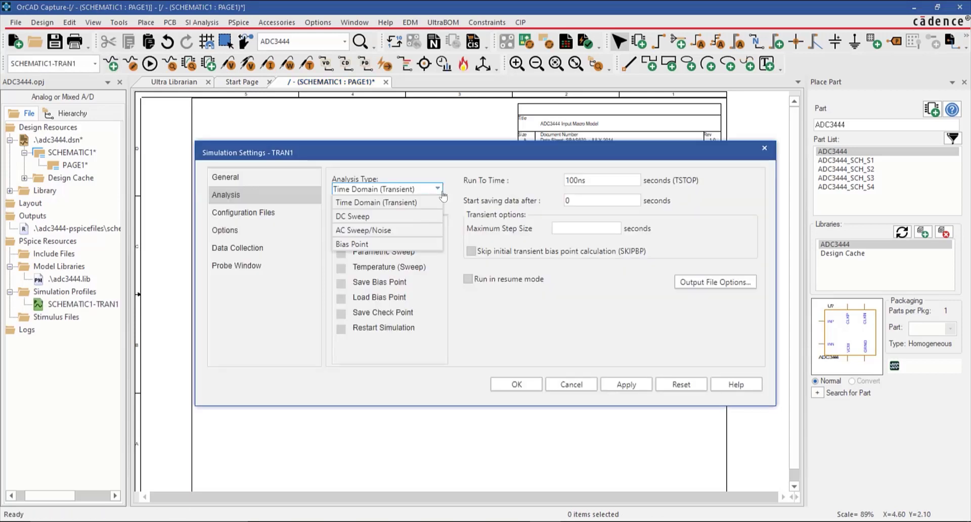
{"action": "left_click", "coordinate": [443, 194]}
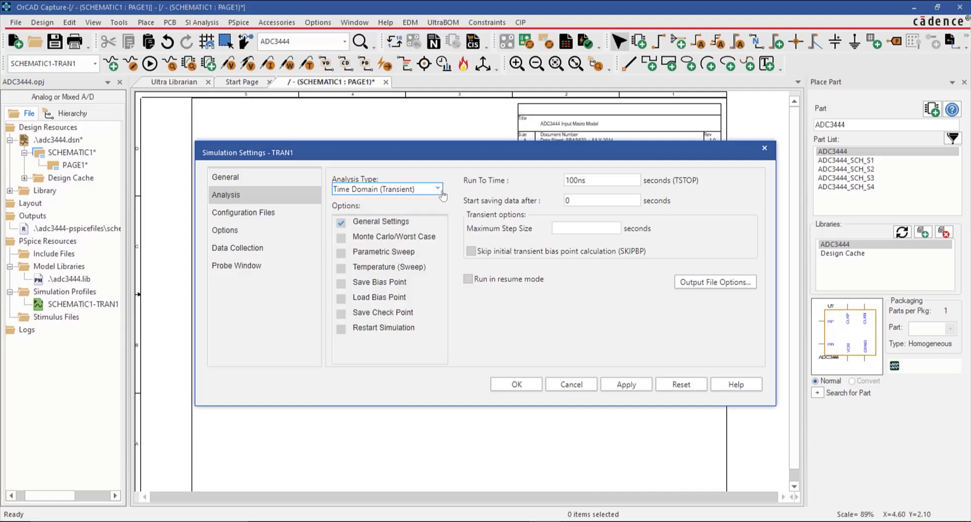
{"action": "left_click", "coordinate": [410, 252]}
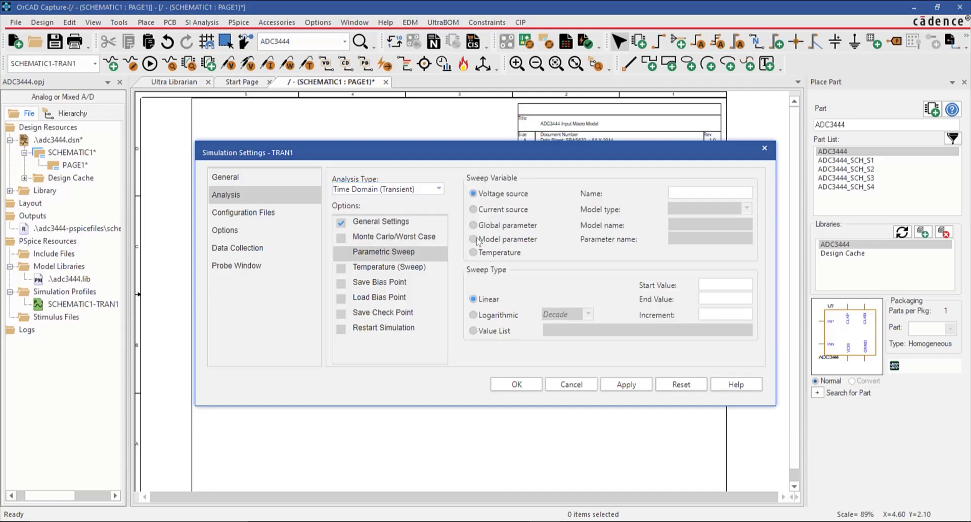
{"action": "left_click", "coordinate": [416, 268]}
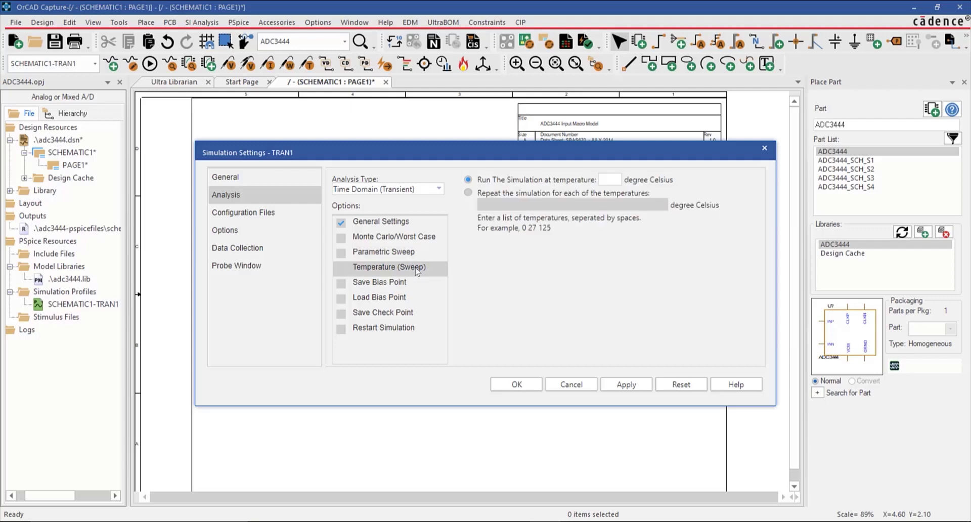
{"action": "left_click", "coordinate": [411, 286]}
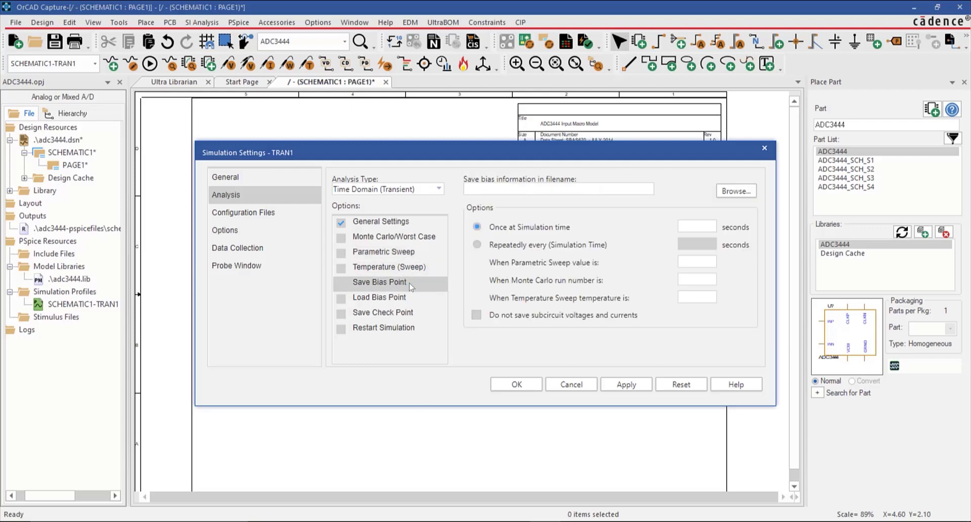
{"action": "left_click", "coordinate": [409, 314]}
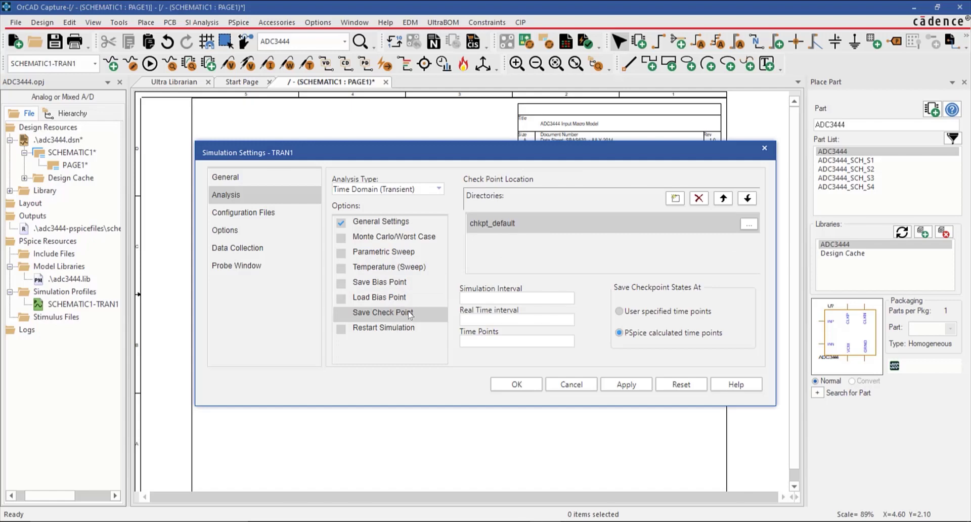
{"action": "left_click", "coordinate": [406, 329]}
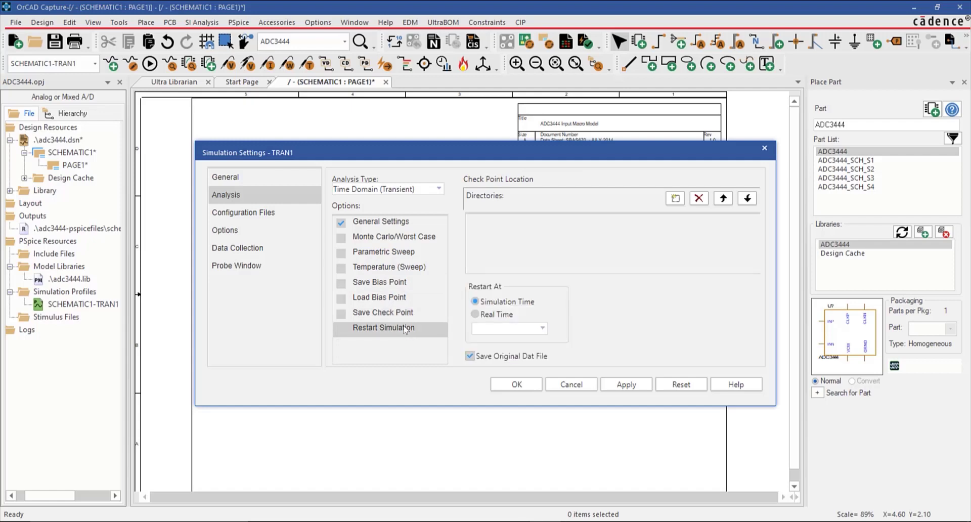
Step: Open the Auto Converge simulation options, accept the transient profile settings and run the PSpice simulation
{"action": "left_click", "coordinate": [225, 230]}
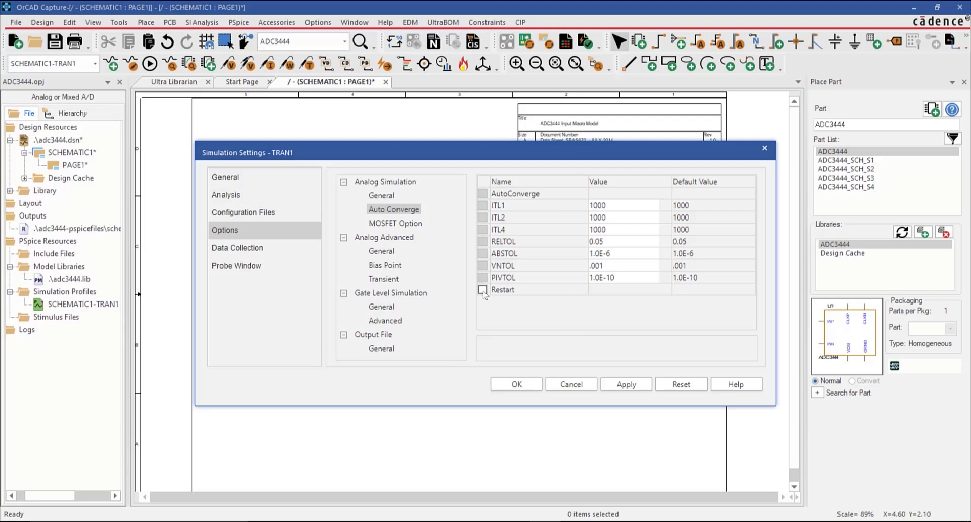
{"action": "left_click", "coordinate": [517, 384]}
{"action": "left_click", "coordinate": [150, 65]}
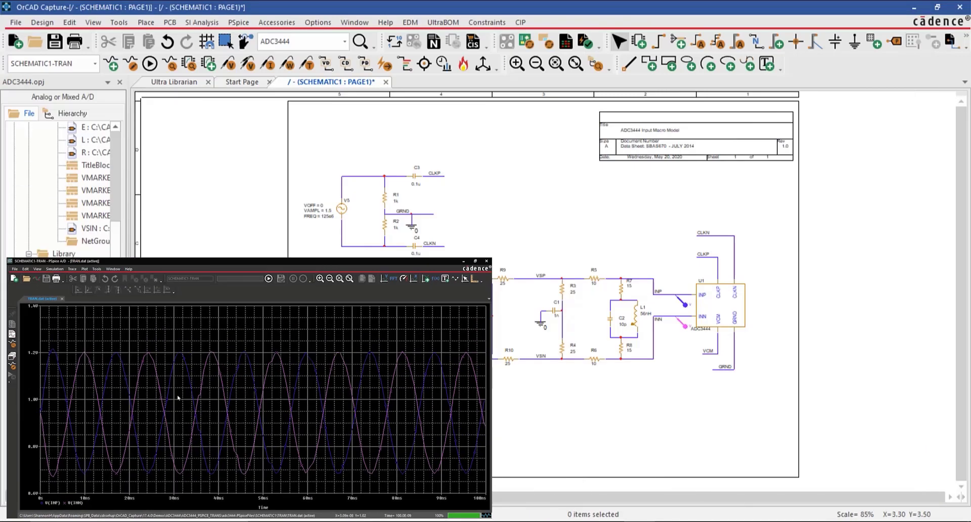
Step: Display the bias voltages, currents and power on the schematic one after another, and hide the power display
{"action": "left_click", "coordinate": [330, 62]}
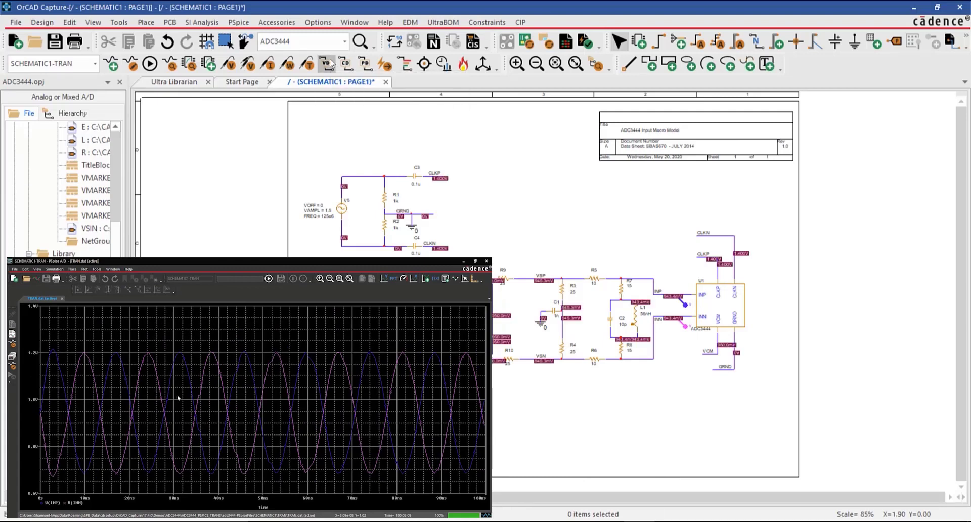
{"action": "left_click", "coordinate": [346, 65]}
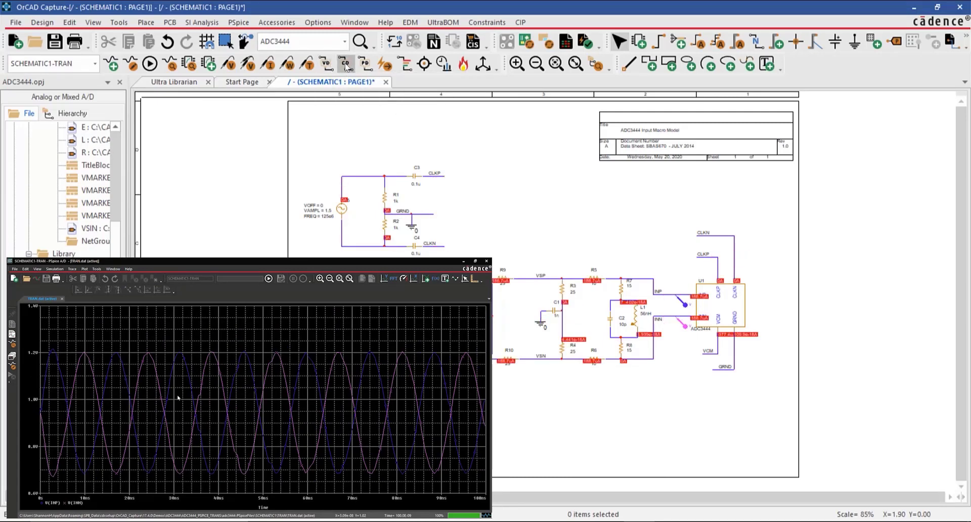
{"action": "left_click", "coordinate": [364, 65]}
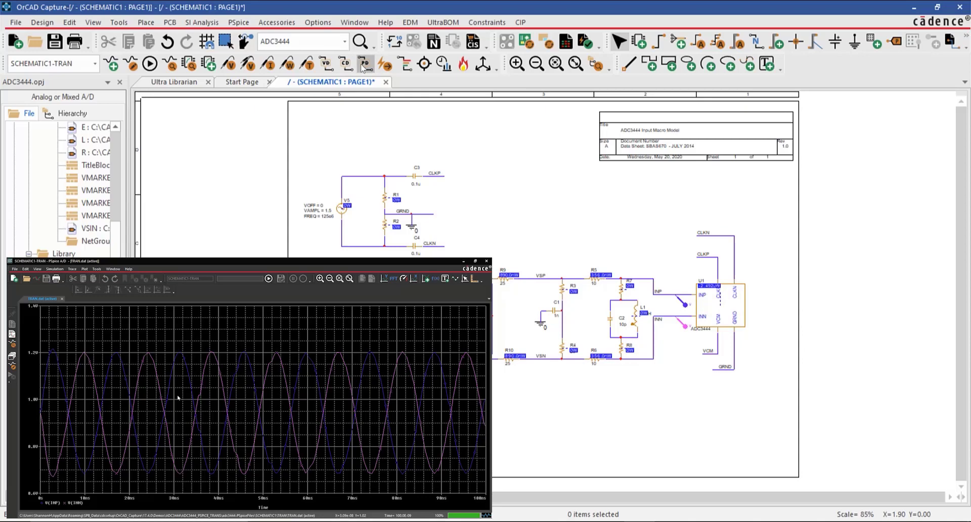
{"action": "left_click", "coordinate": [363, 65]}
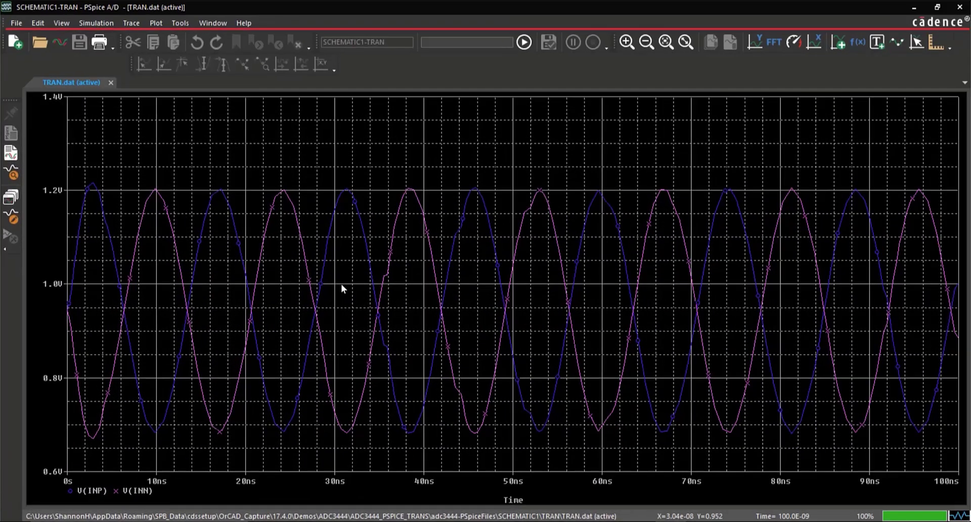
Step: In PSpice A/D, give the V(INN) trace a thicker line width through its trace properties
{"action": "left_click", "coordinate": [305, 263]}
{"action": "right_click", "coordinate": [305, 263]}
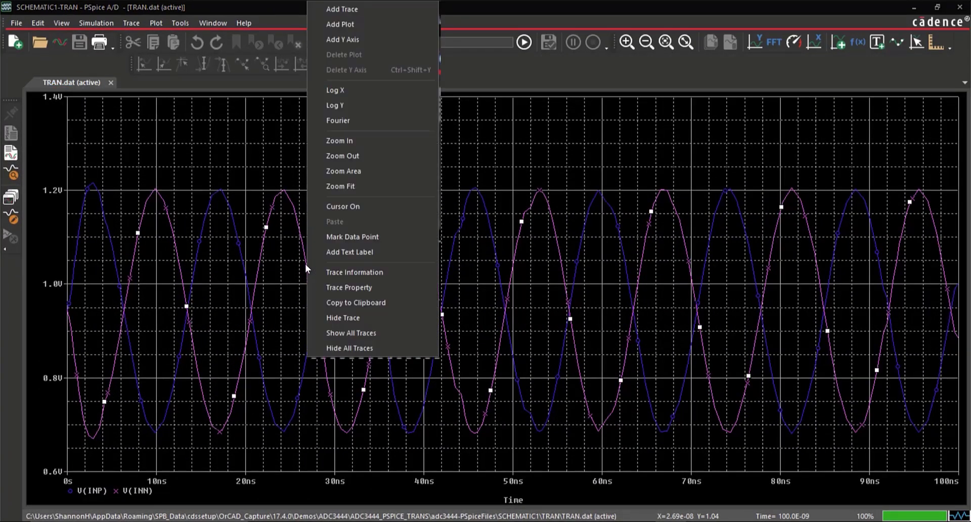
{"action": "left_click", "coordinate": [344, 285]}
{"action": "left_click", "coordinate": [116, 111]}
{"action": "left_click", "coordinate": [107, 148]}
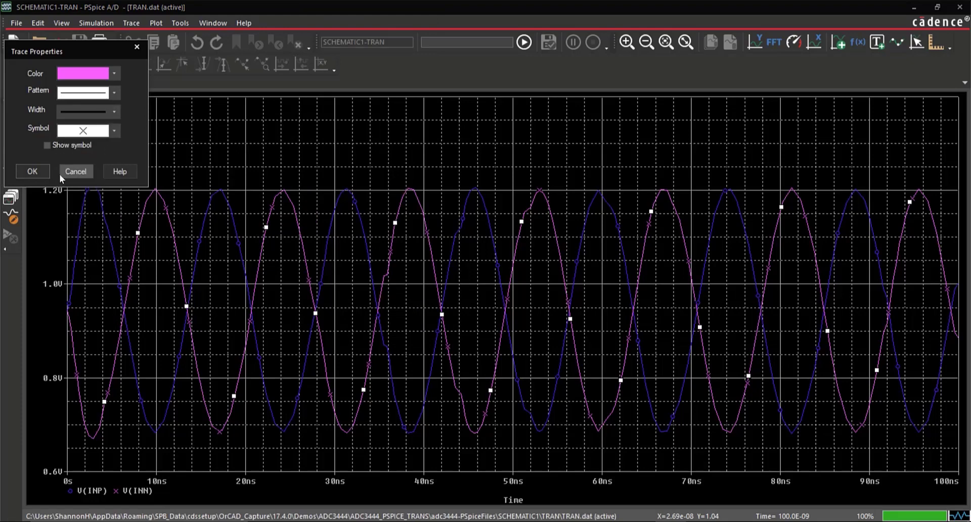
{"action": "left_click", "coordinate": [31, 171]}
Step: Give the V(INP) trace a thicker line width to match the V(INN) trace
{"action": "left_click", "coordinate": [295, 403]}
{"action": "right_click", "coordinate": [296, 402]}
{"action": "left_click", "coordinate": [337, 334]}
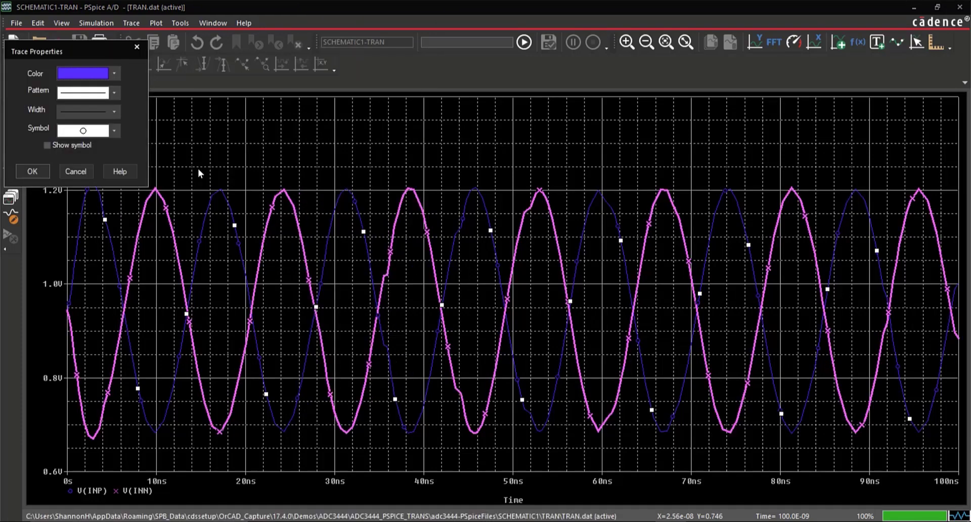
{"action": "left_click", "coordinate": [115, 112]}
{"action": "left_click", "coordinate": [108, 146]}
{"action": "left_click", "coordinate": [32, 171]}
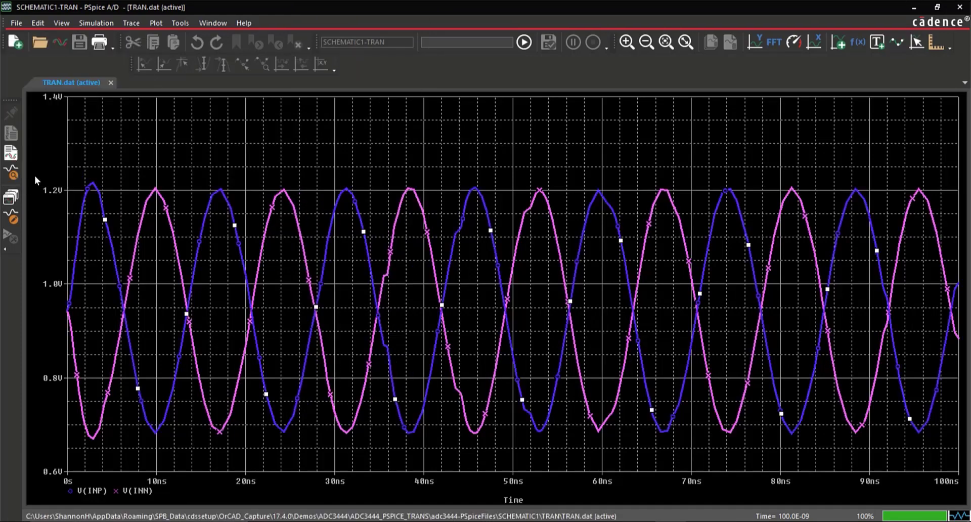
Step: Add a second plot to the window and plot the trace expression V(Inn)-V(Inp) in it
{"action": "left_click", "coordinate": [155, 22]}
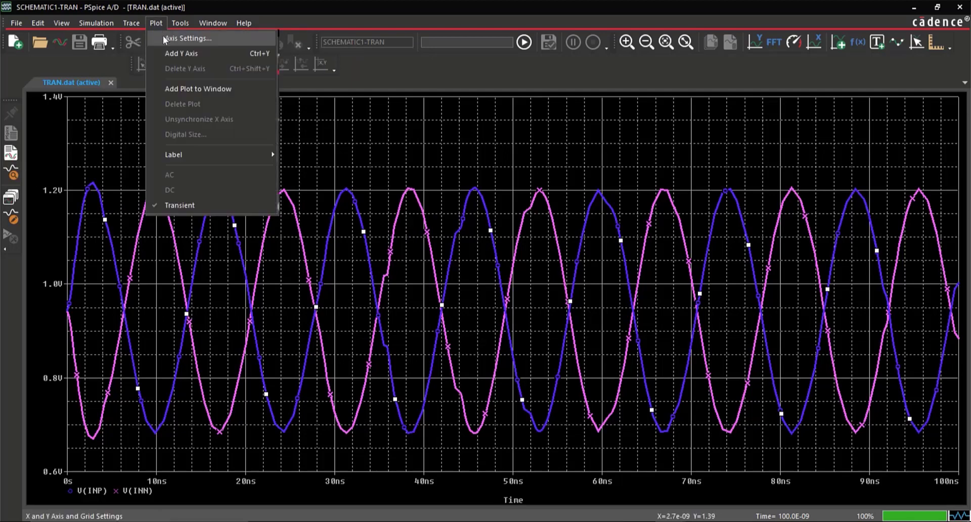
{"action": "left_click", "coordinate": [174, 89]}
{"action": "right_click", "coordinate": [169, 200]}
{"action": "left_click", "coordinate": [168, 205]}
{"action": "type", "text": "V(Inn)-V(Inp"}
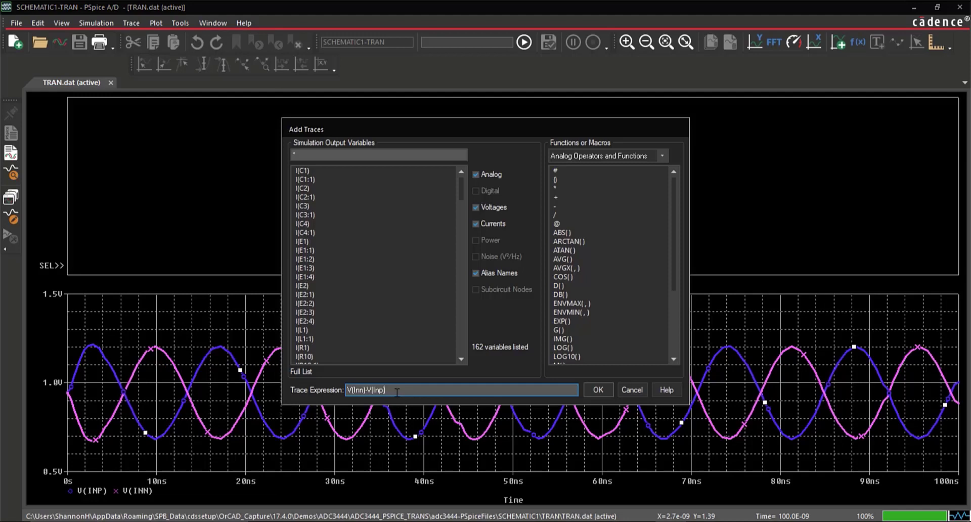
{"action": "key", "text": "Return"}
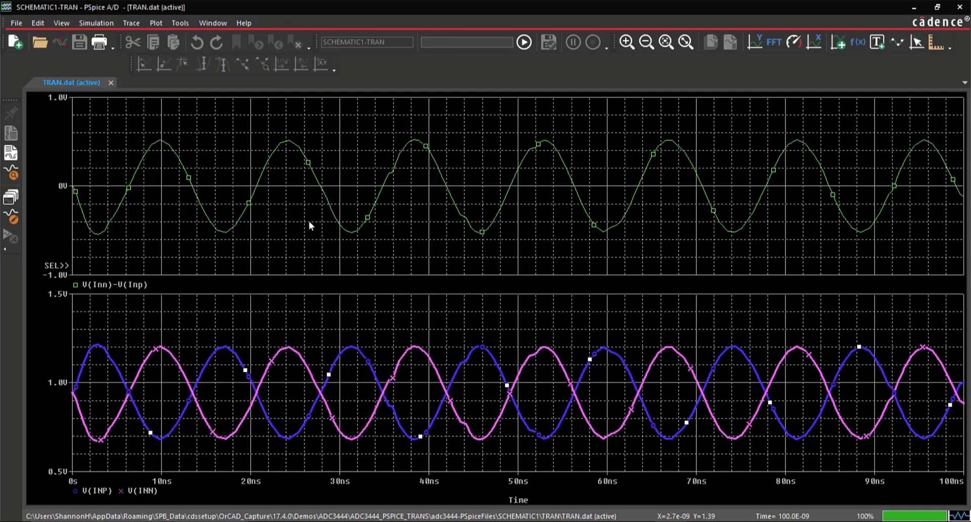
Step: Use the probe cursor to label the minimum and maximum points of the V(Inn)-V(Inp) trace, and close the cursor readout
{"action": "left_click", "coordinate": [918, 44]}
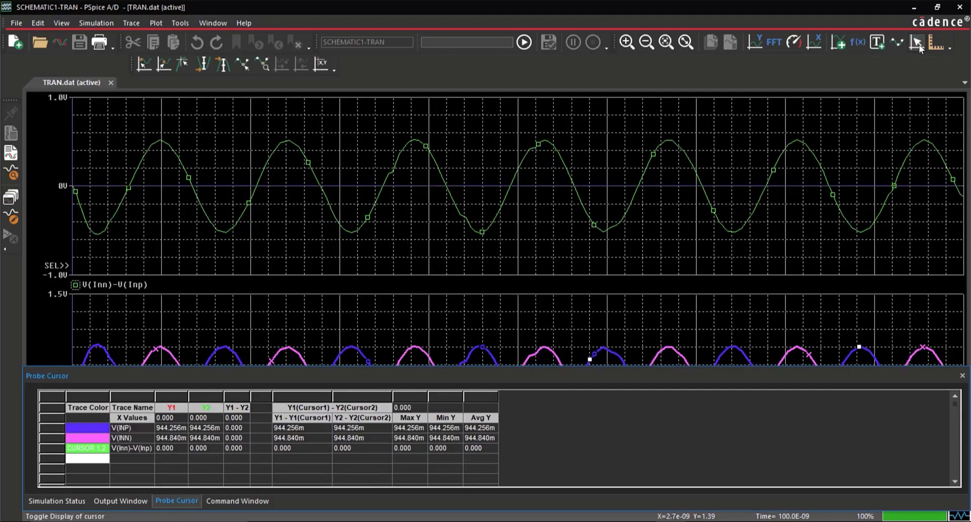
{"action": "left_click", "coordinate": [203, 67]}
{"action": "left_click", "coordinate": [221, 67]}
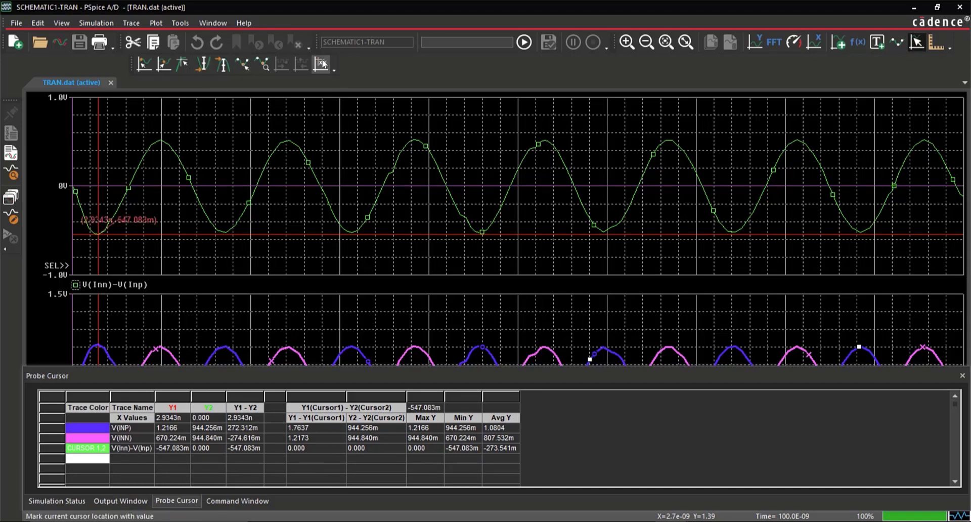
{"action": "left_click", "coordinate": [220, 69]}
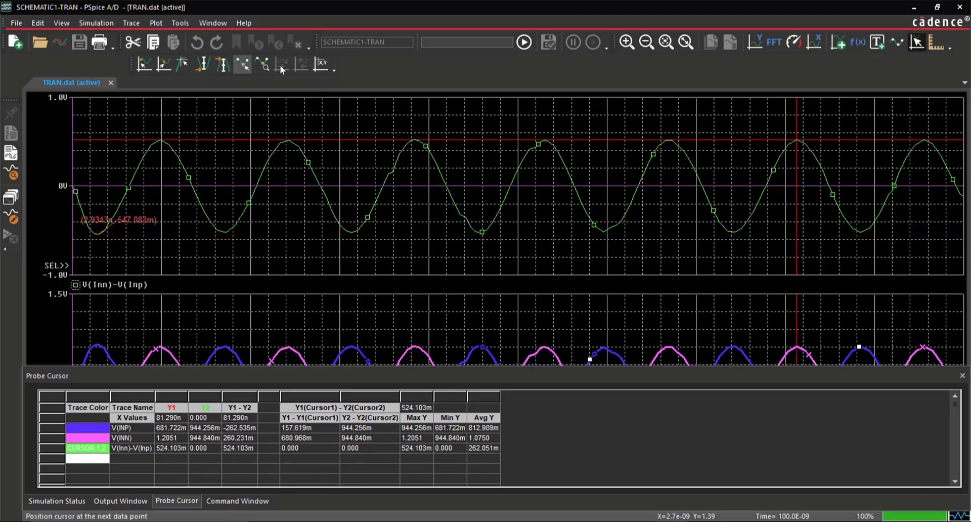
{"action": "left_click", "coordinate": [321, 64]}
{"action": "left_click", "coordinate": [962, 376]}
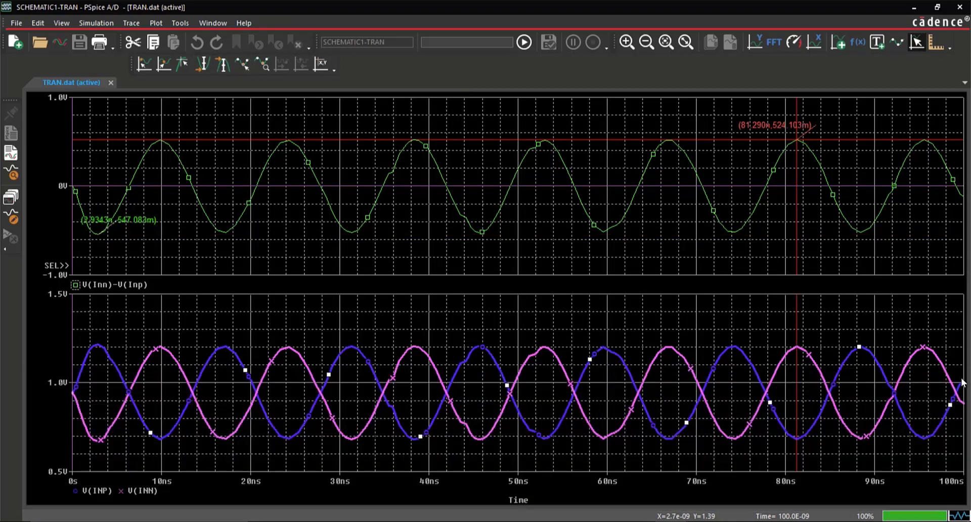
Step: Evaluate the measurement Max(V(Inn)-V(Inp)) on the simulation results
{"action": "left_click", "coordinate": [131, 24]}
{"action": "left_click", "coordinate": [170, 177]}
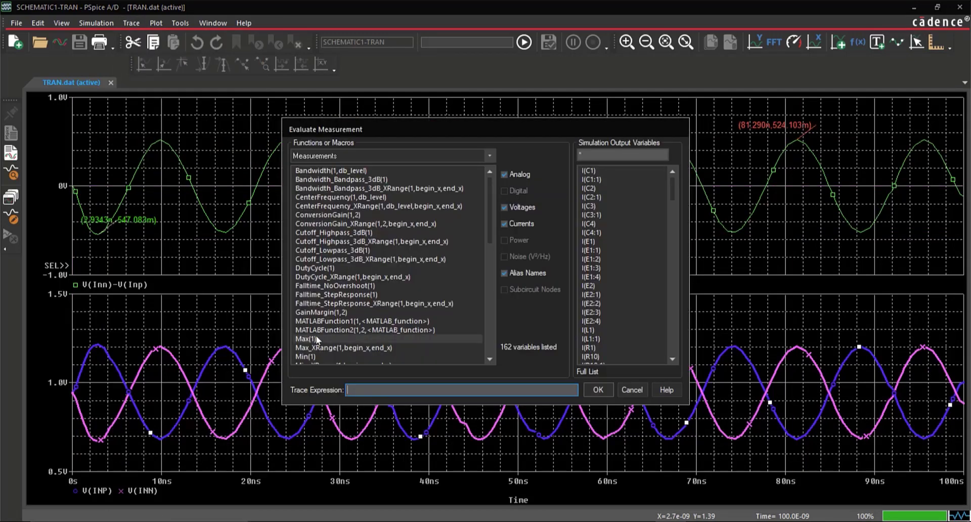
{"action": "left_click", "coordinate": [315, 339]}
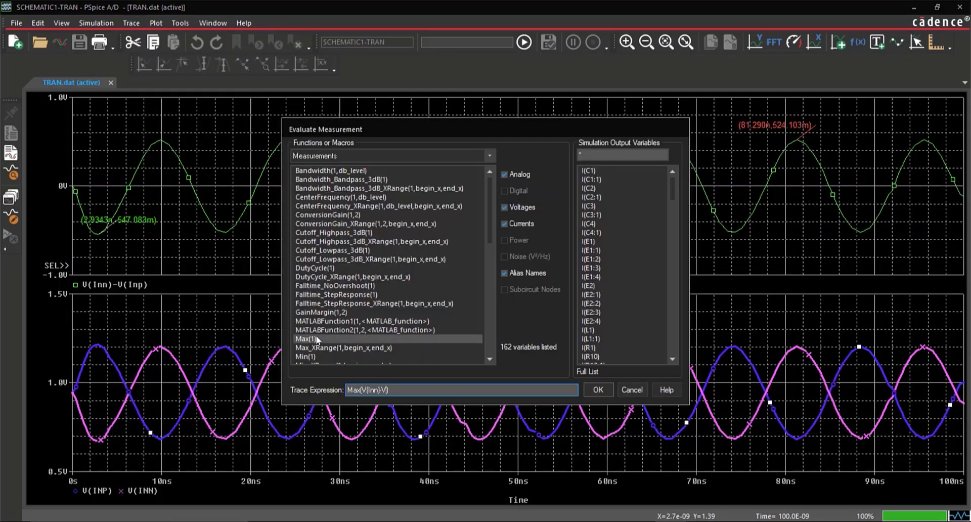
{"action": "type", "text": ")"}
{"action": "left_click", "coordinate": [607, 386]}
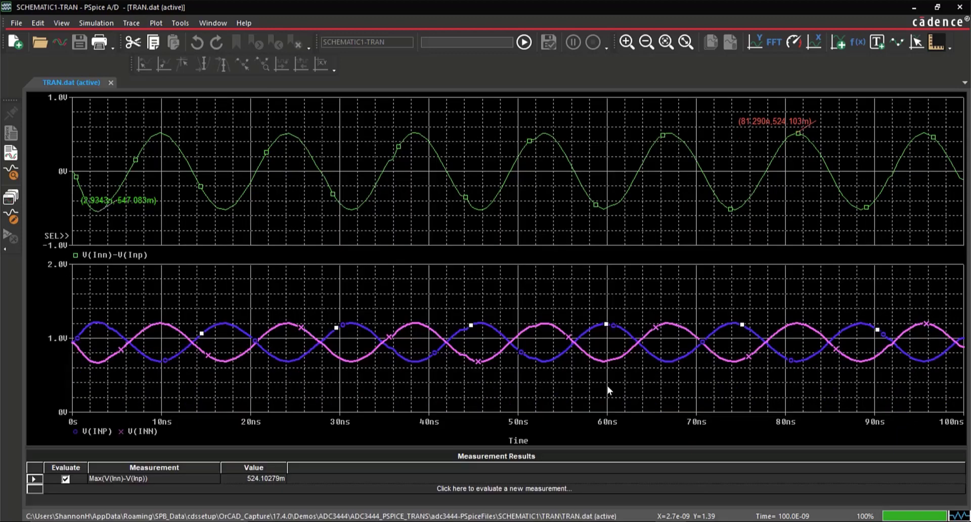
Step: View the Fourier transform of the plotted traces, and return to the time-domain display
{"action": "left_click", "coordinate": [131, 24]}
{"action": "left_click", "coordinate": [146, 80]}
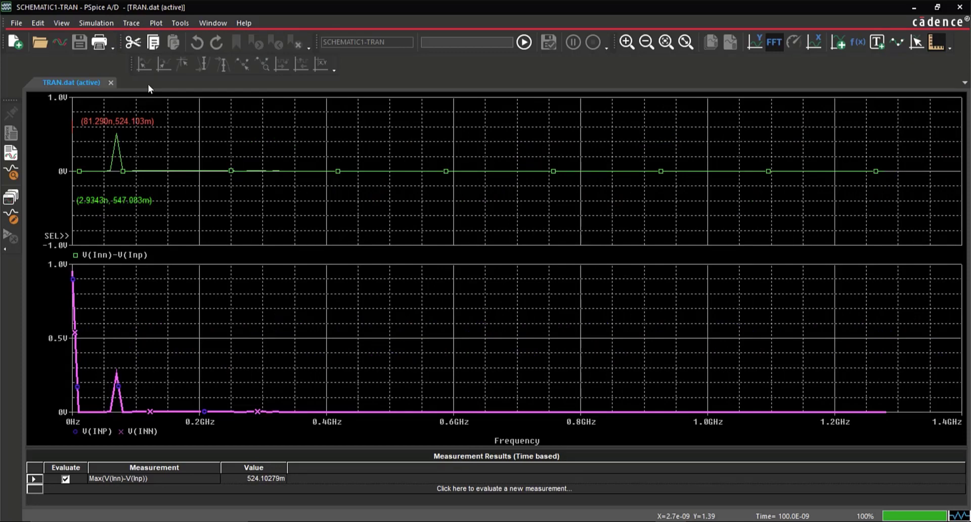
{"action": "left_click", "coordinate": [133, 24]}
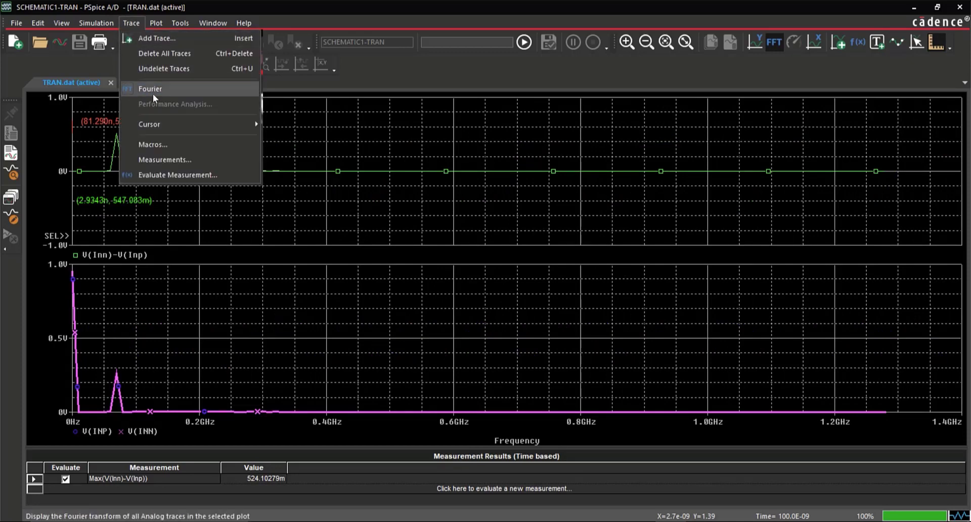
{"action": "left_click", "coordinate": [153, 91]}
Step: Copy the plot window to the clipboard with transparent backgrounds and white changed to black
{"action": "left_click", "coordinate": [212, 23]}
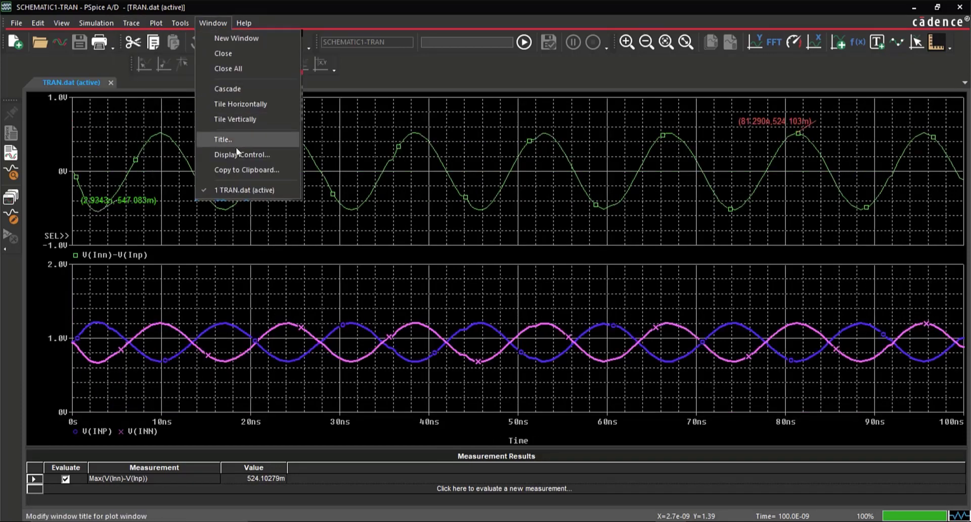
{"action": "left_click", "coordinate": [237, 165]}
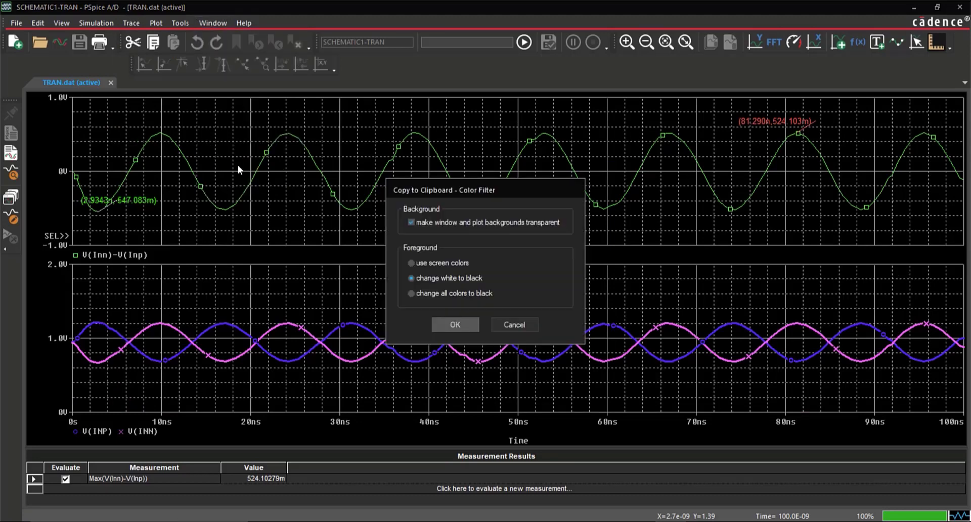
{"action": "left_click", "coordinate": [451, 323]}
{"action": "left_click", "coordinate": [20, 23]}
{"action": "mouse_move", "coordinate": [78, 172]}
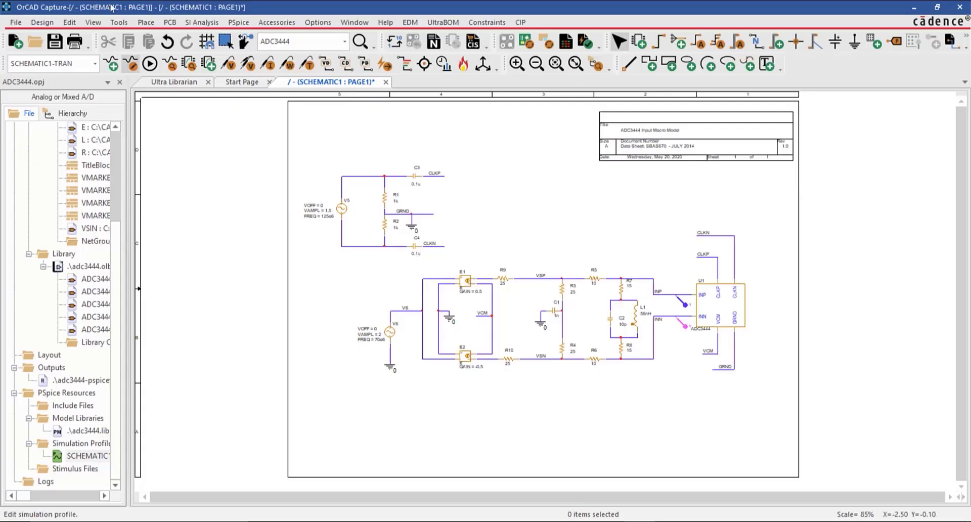
Step: In OrCAD Capture, edit the transient simulation profile to enable Worst-case/Sensitivity analysis with output variable V(INN), and accept the settings
{"action": "left_click", "coordinate": [130, 63]}
{"action": "left_click", "coordinate": [349, 237]}
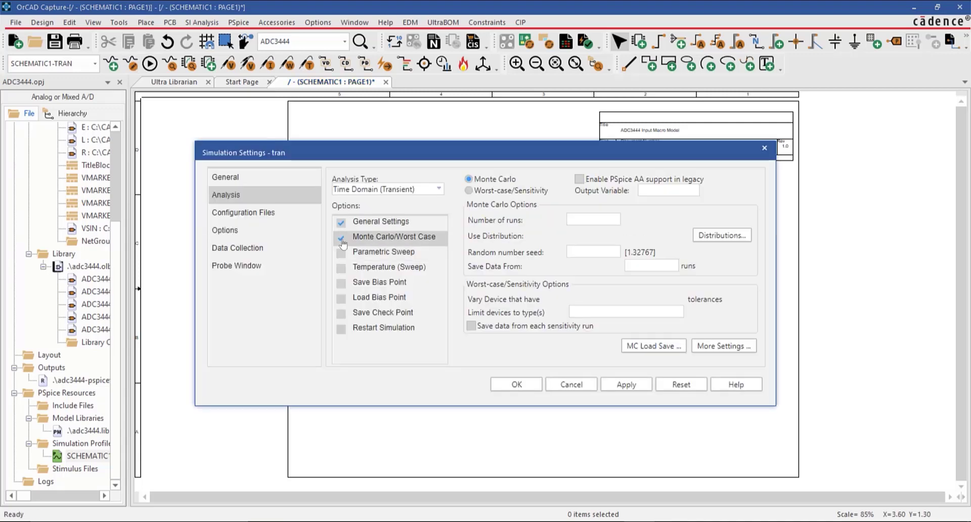
{"action": "left_click", "coordinate": [486, 193]}
{"action": "left_click", "coordinate": [662, 192]}
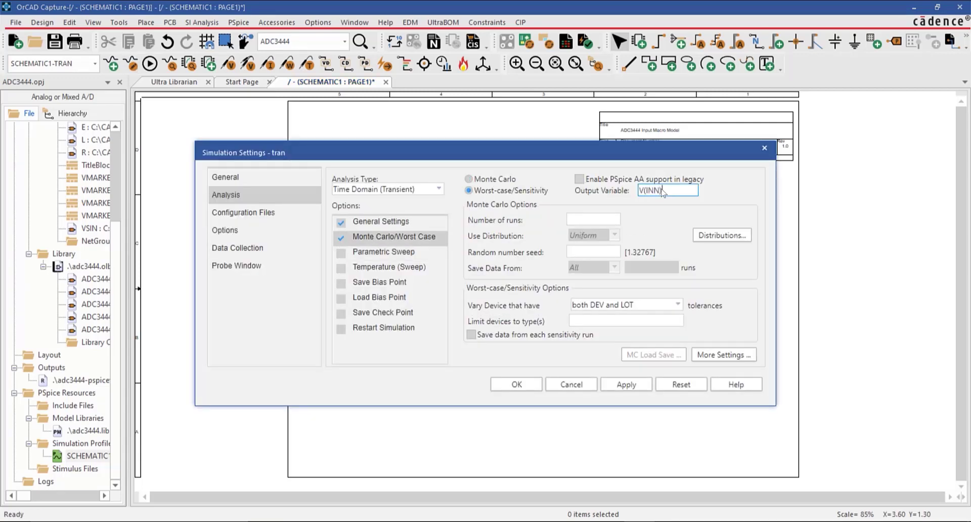
{"action": "left_click", "coordinate": [516, 383]}
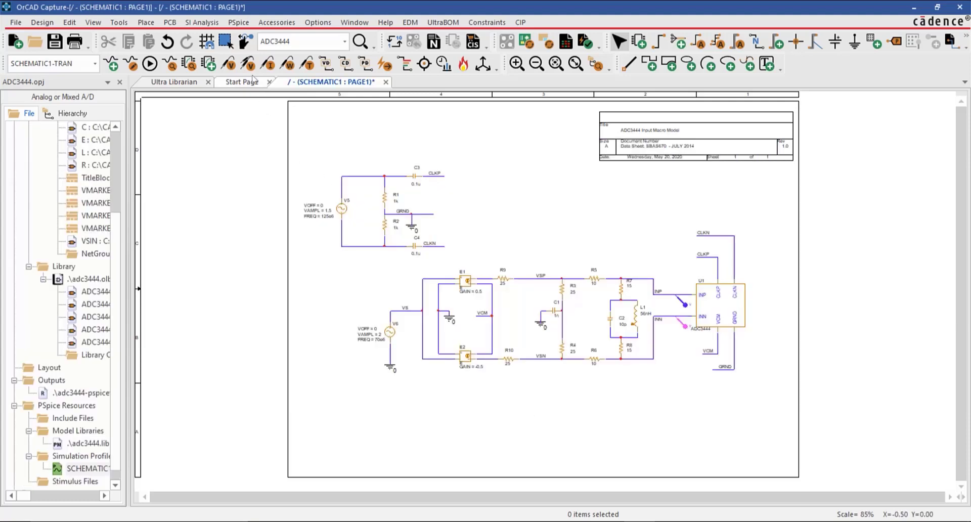
Step: Run the worst-case simulation with the nominal and worst-case result sections loaded, and start the Smoke advanced analysis from OrCAD Capture
{"action": "left_click", "coordinate": [150, 63]}
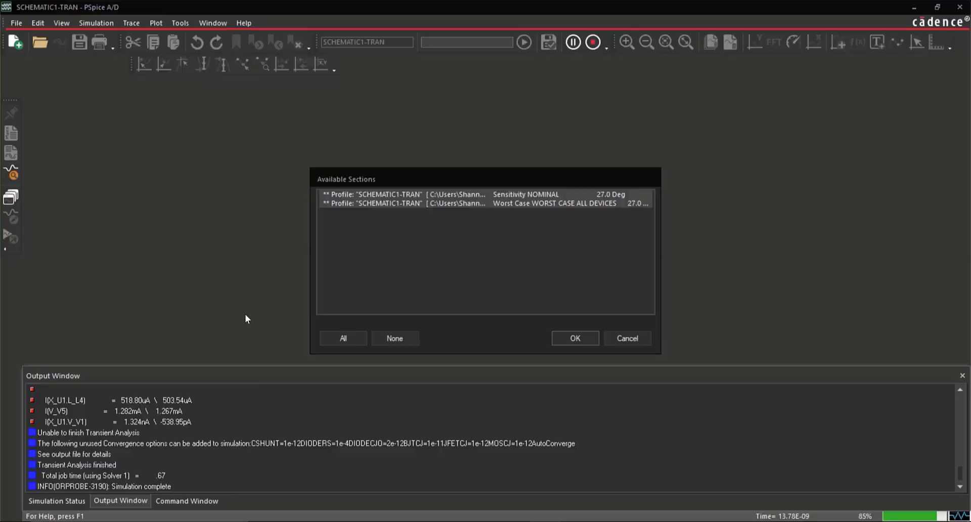
{"action": "left_click", "coordinate": [560, 334]}
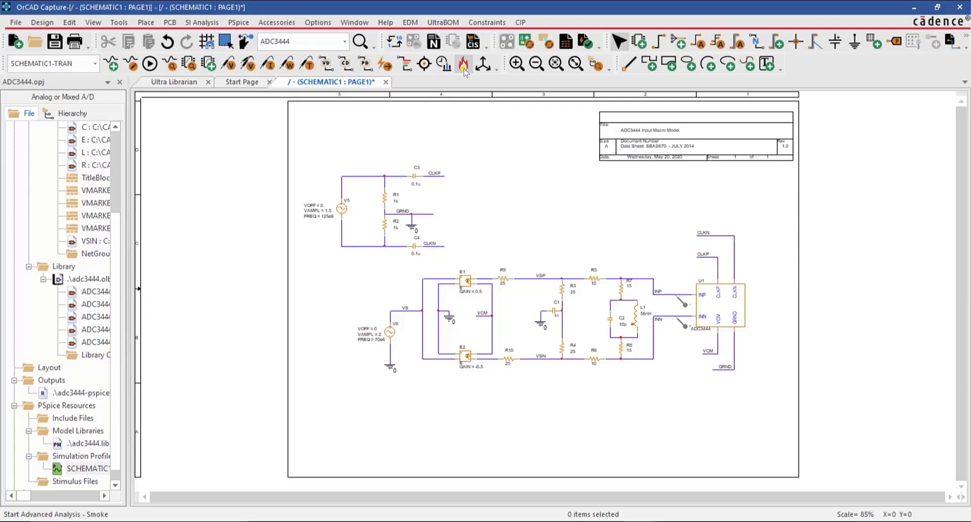
{"action": "left_click", "coordinate": [464, 70]}
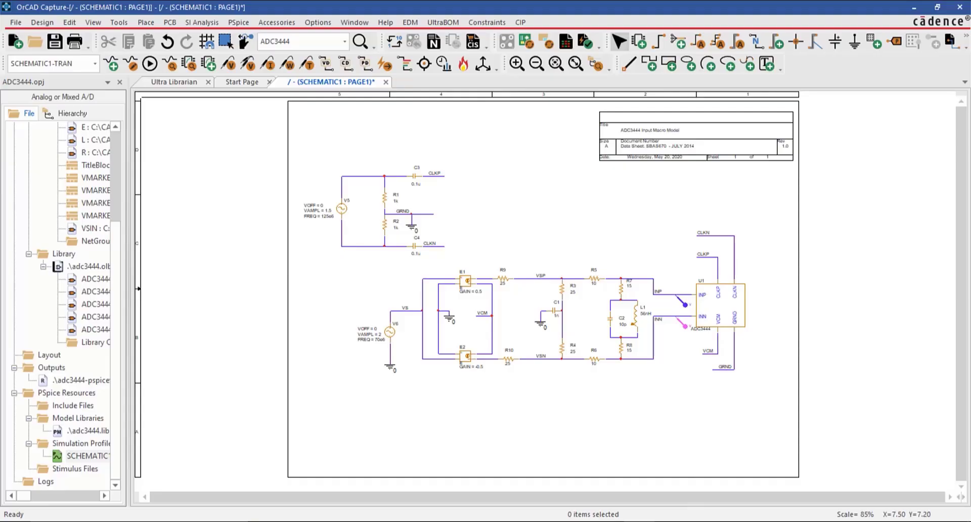
Step: Enable a temperature sweep at 0, 27 and 125 °C in the transient profile, and run the simulation with all three temperature sections loaded
{"action": "left_click", "coordinate": [342, 268]}
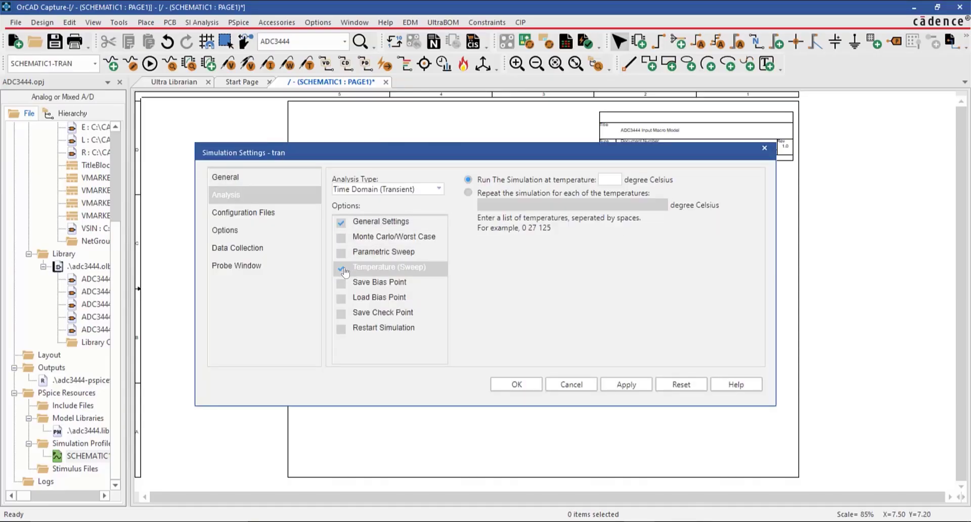
{"action": "left_click", "coordinate": [469, 193]}
{"action": "left_click", "coordinate": [494, 206]}
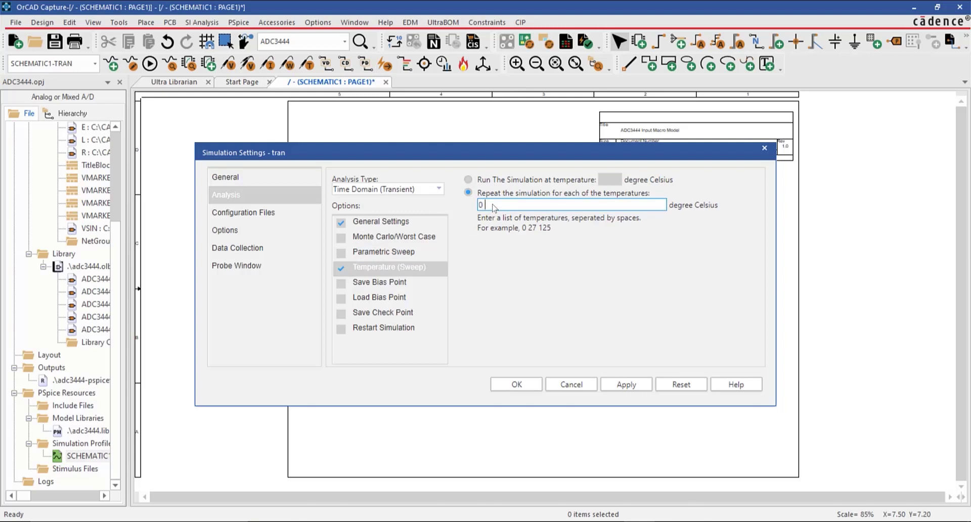
{"action": "type", "text": "0 27 125"}
{"action": "left_click", "coordinate": [517, 384]}
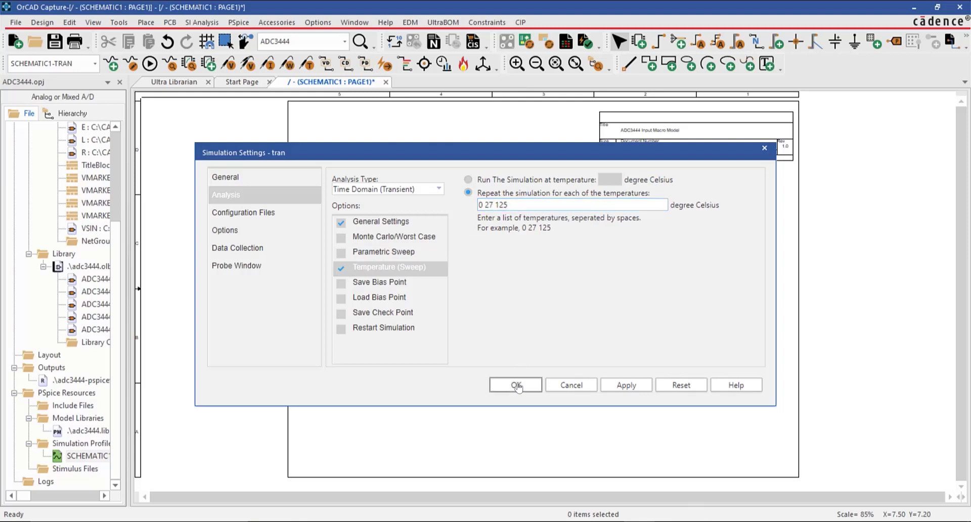
{"action": "key", "text": "F11"}
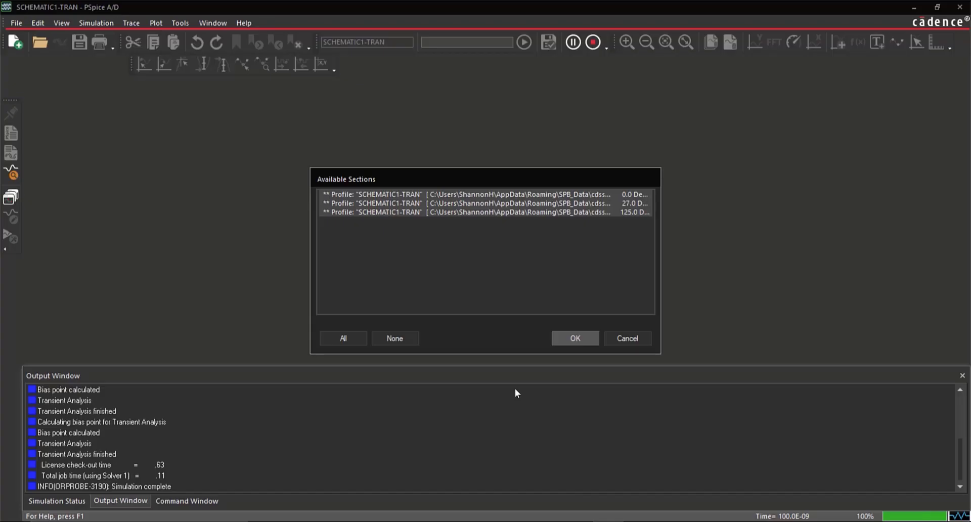
{"action": "left_click", "coordinate": [582, 337]}
Step: Create a performance analysis plot of Max(V(INN)) and MAX(V(INP)) against temperature
{"action": "left_click", "coordinate": [132, 23]}
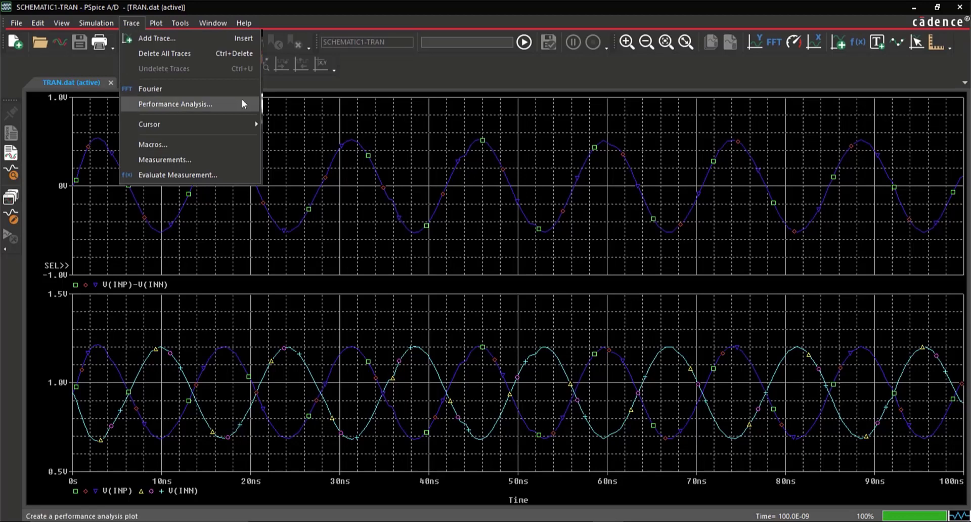
{"action": "left_click", "coordinate": [242, 101]}
{"action": "key", "text": "Return"}
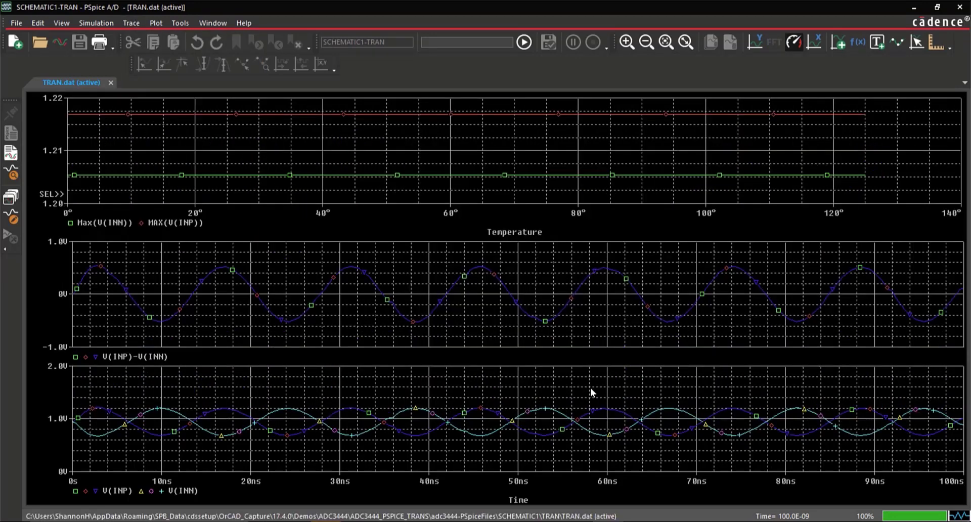